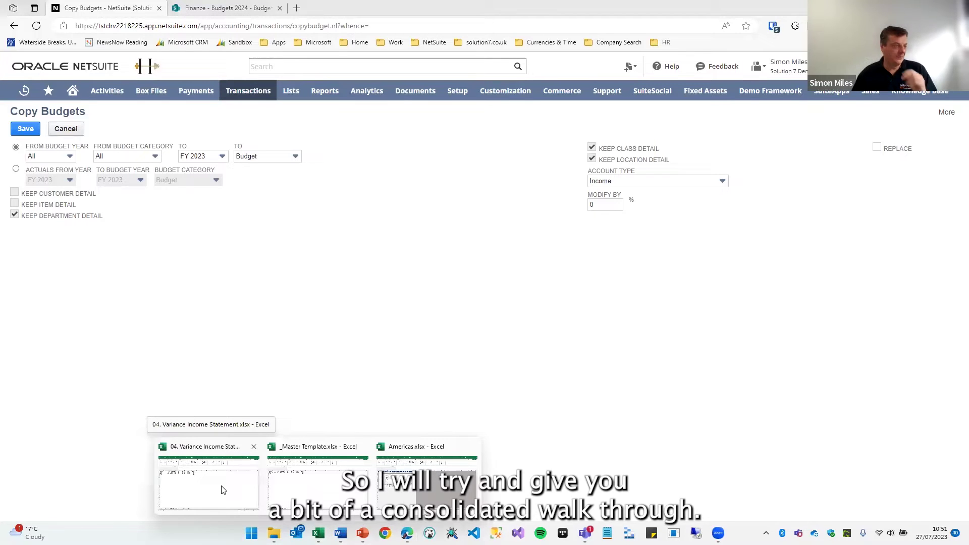
- Bring up _Master Template.xlsx's Master sheet and browse the Solution 7 NetSuite Balances and Budgets function lists
{"action": "left_click", "coordinate": [300, 486]}
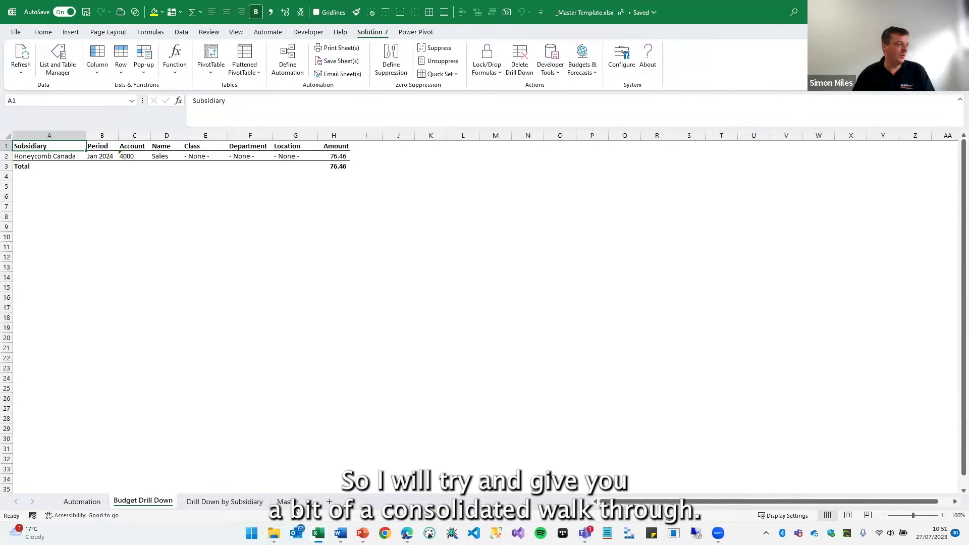
{"action": "left_click", "coordinate": [287, 502]}
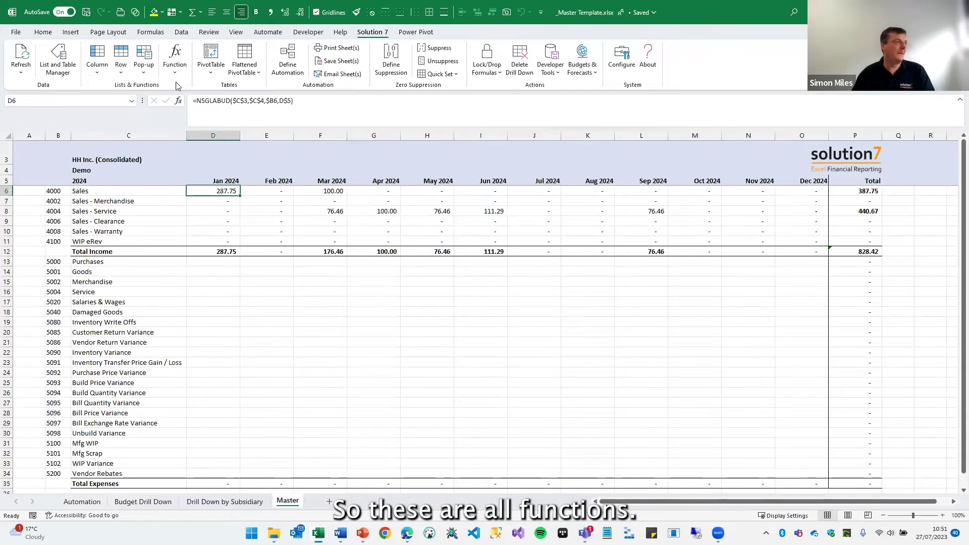
{"action": "left_click", "coordinate": [175, 58]}
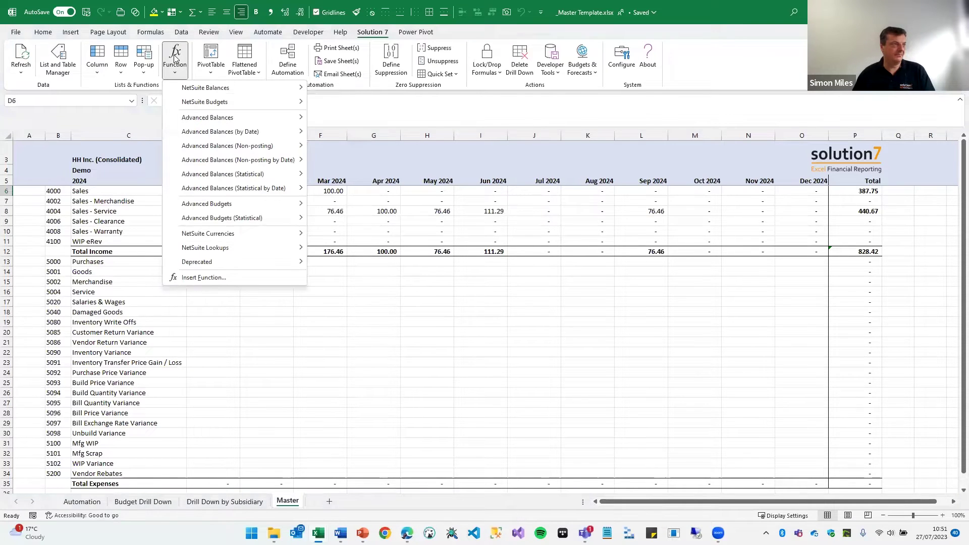
{"action": "mouse_move", "coordinate": [203, 90]}
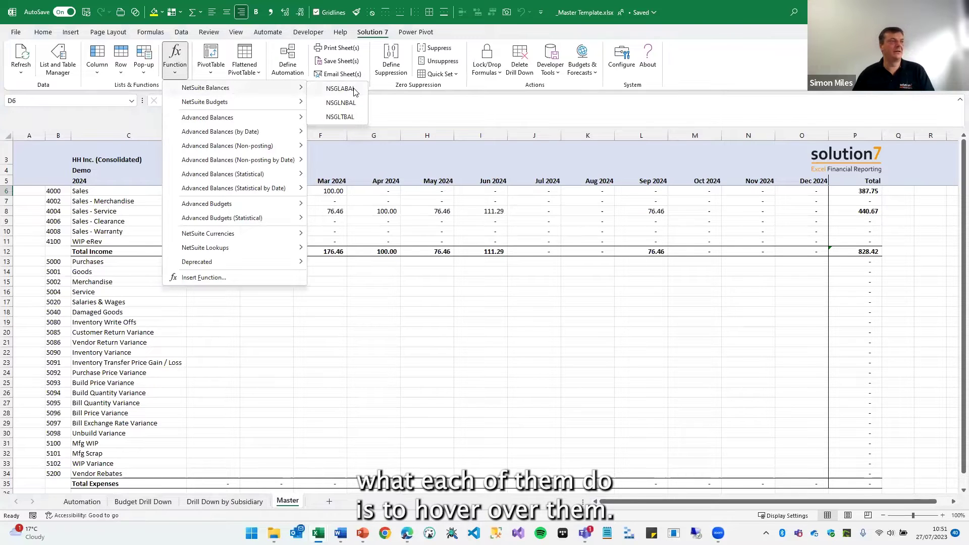
{"action": "mouse_move", "coordinate": [355, 92]}
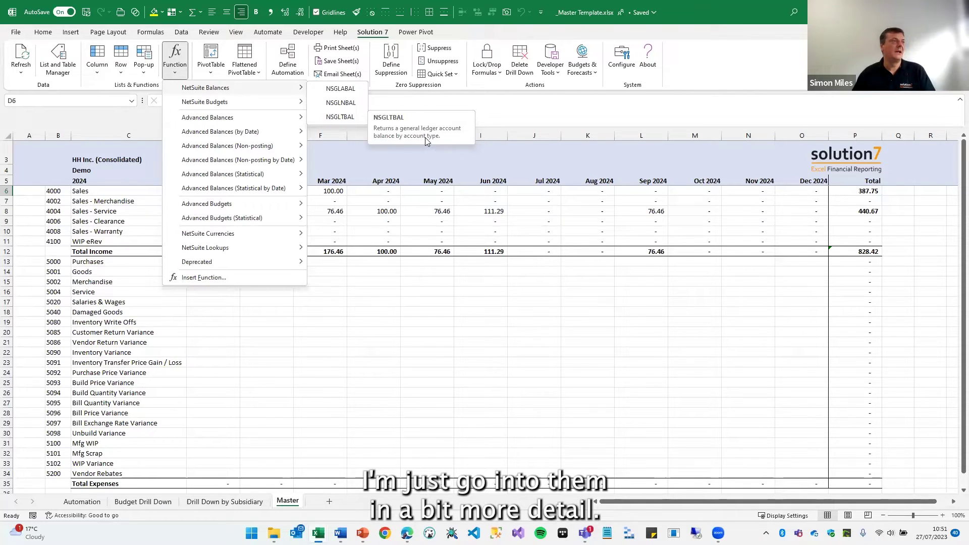
{"action": "mouse_move", "coordinate": [230, 105]}
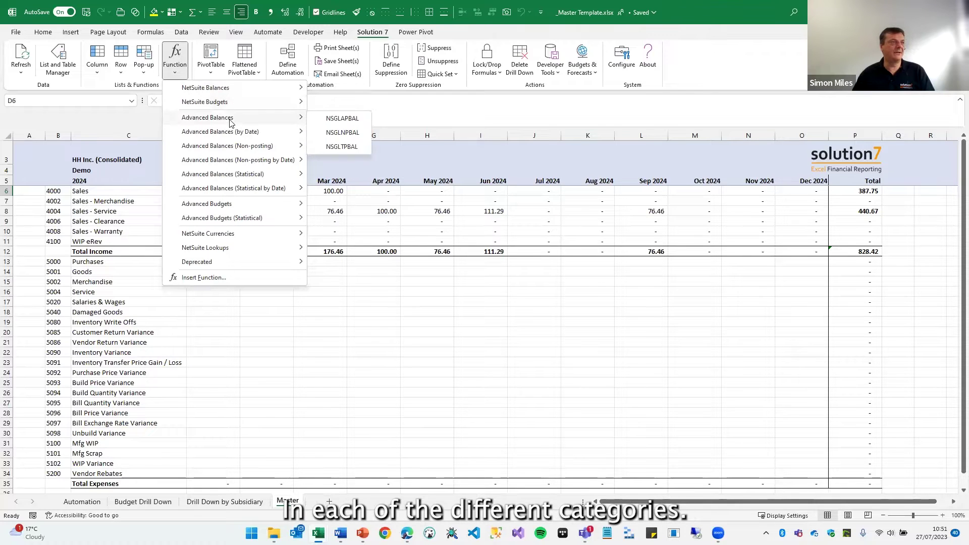
{"action": "mouse_move", "coordinate": [263, 87]}
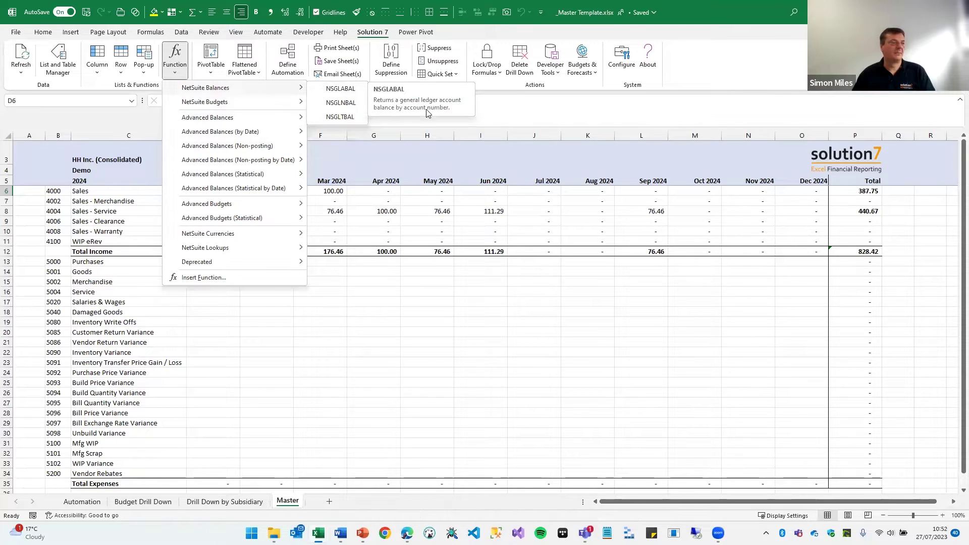
- Open 04. Variance Income Statement.xlsx from Recent, inspect columns C–D and D8 on Variance, and list NetSuite functions
{"action": "left_click", "coordinate": [15, 33]}
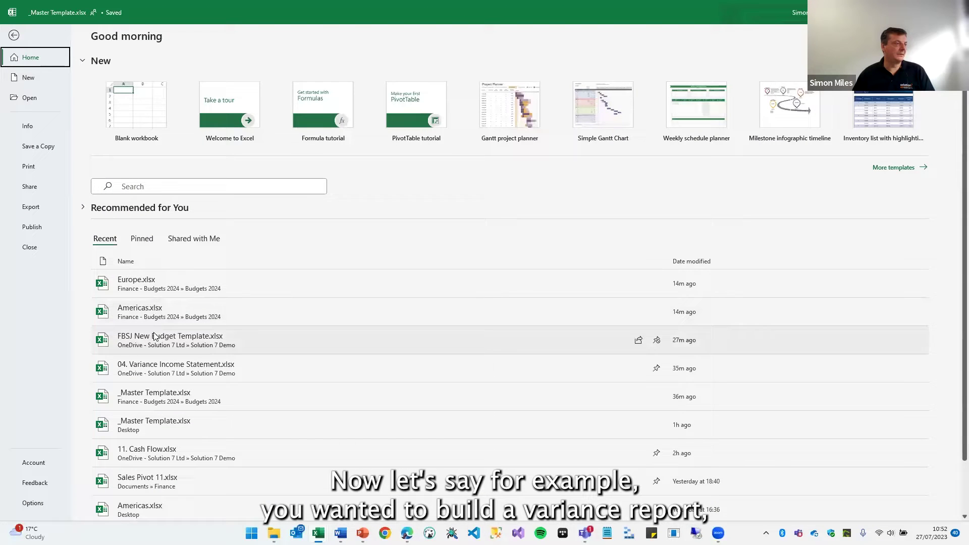
{"action": "left_click", "coordinate": [159, 368]}
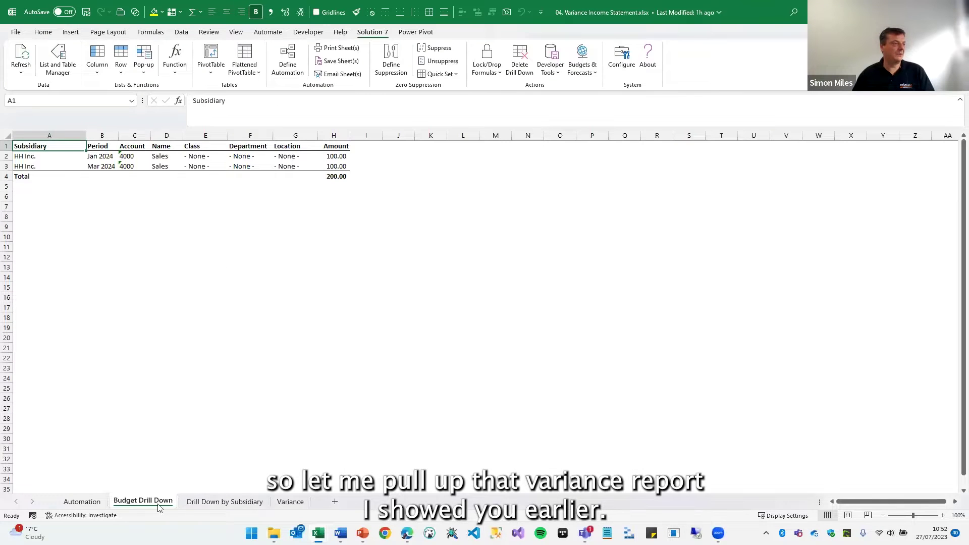
{"action": "left_click", "coordinate": [290, 502]}
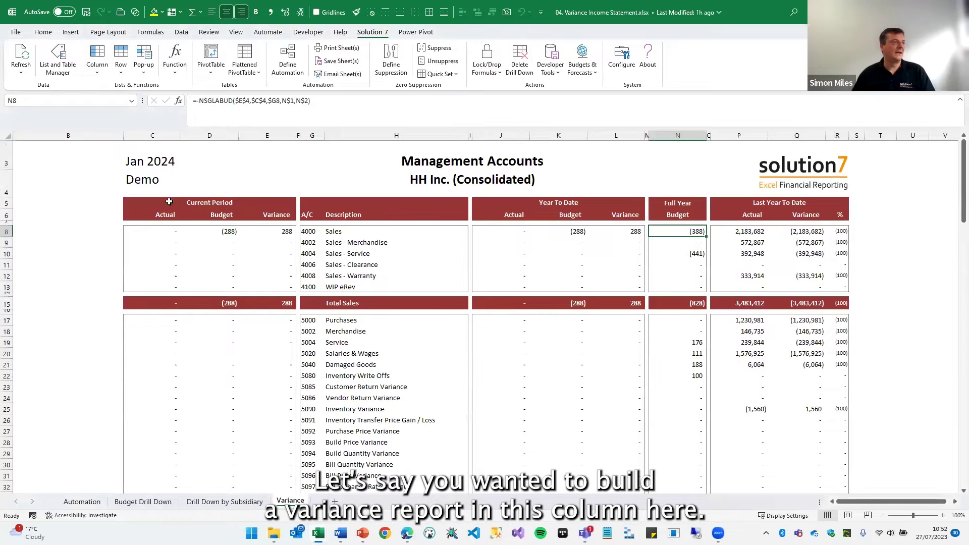
{"action": "left_click", "coordinate": [155, 136]}
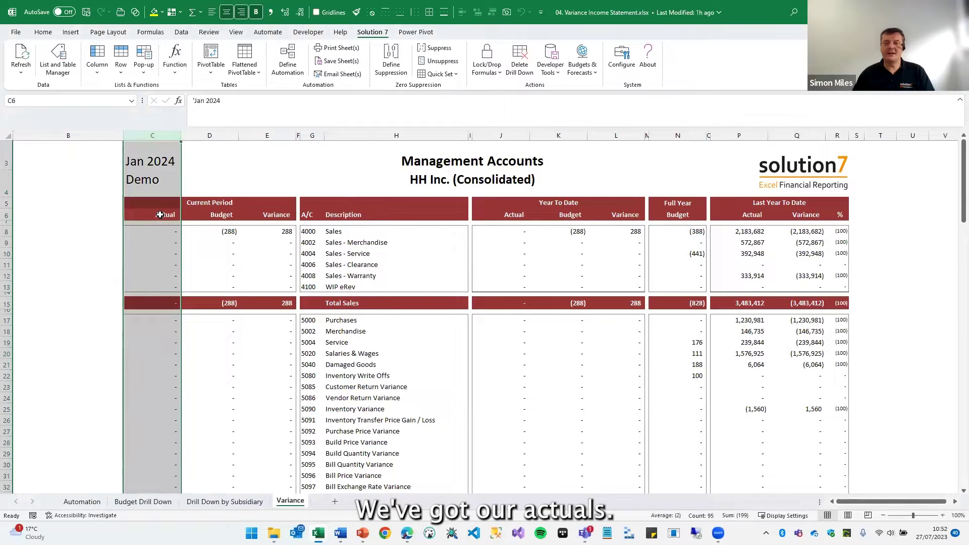
{"action": "left_click", "coordinate": [211, 136]}
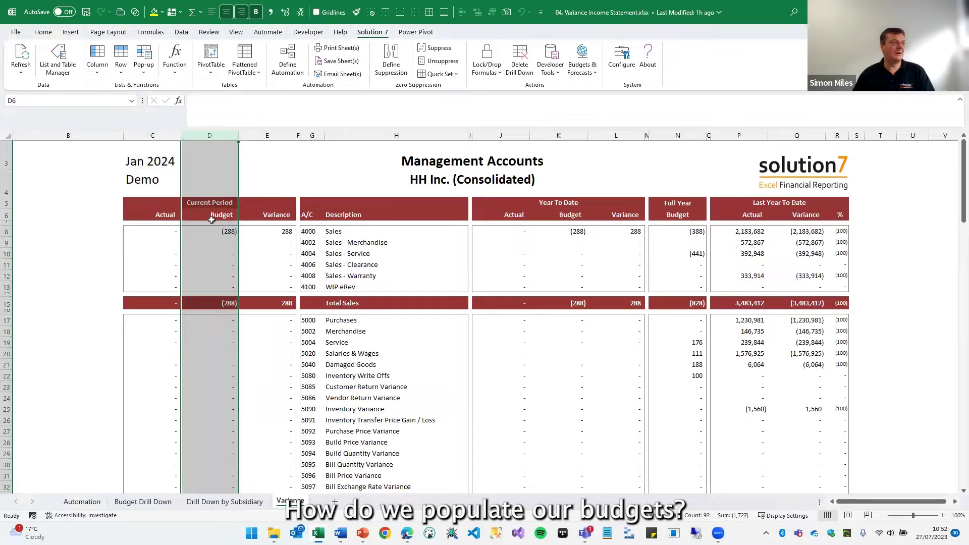
{"action": "left_click", "coordinate": [222, 232]}
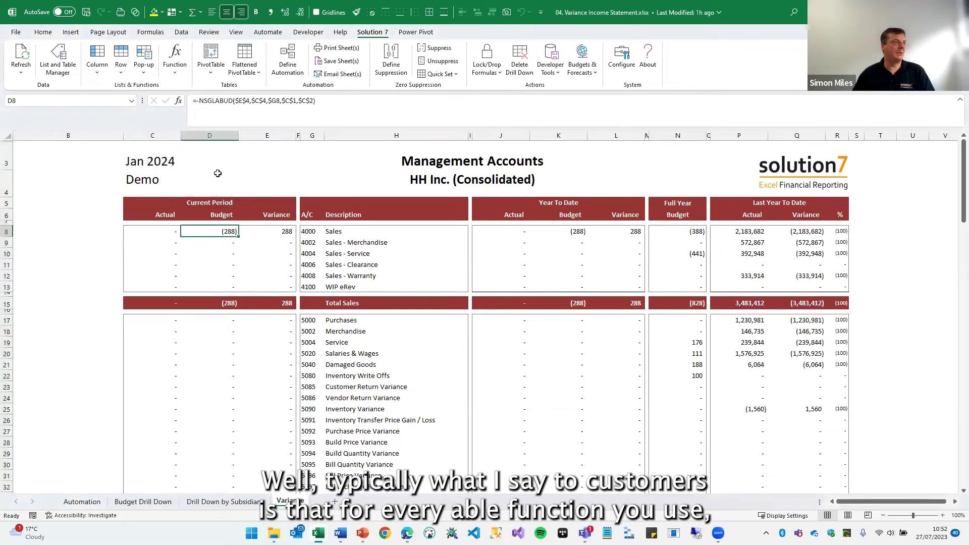
{"action": "left_click", "coordinate": [174, 61]}
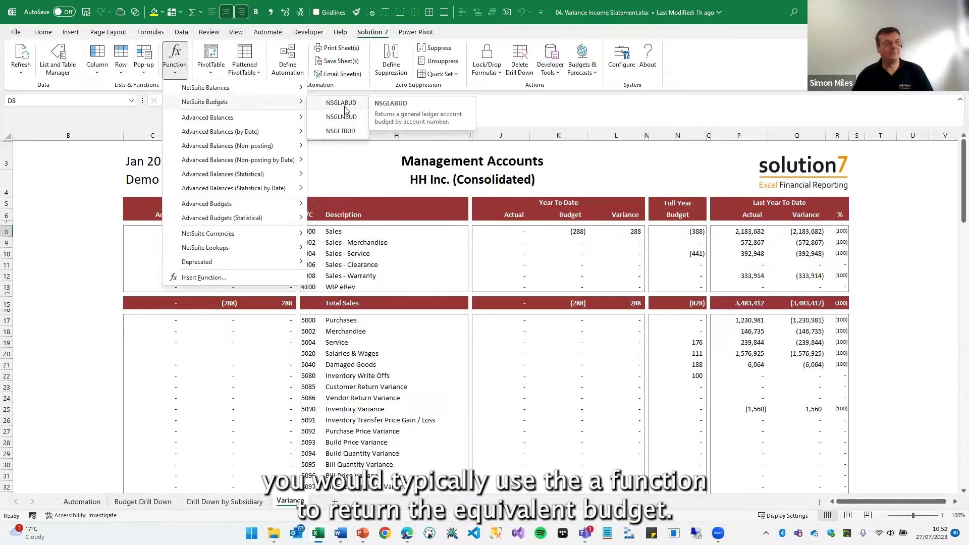
{"action": "left_click", "coordinate": [597, 12]}
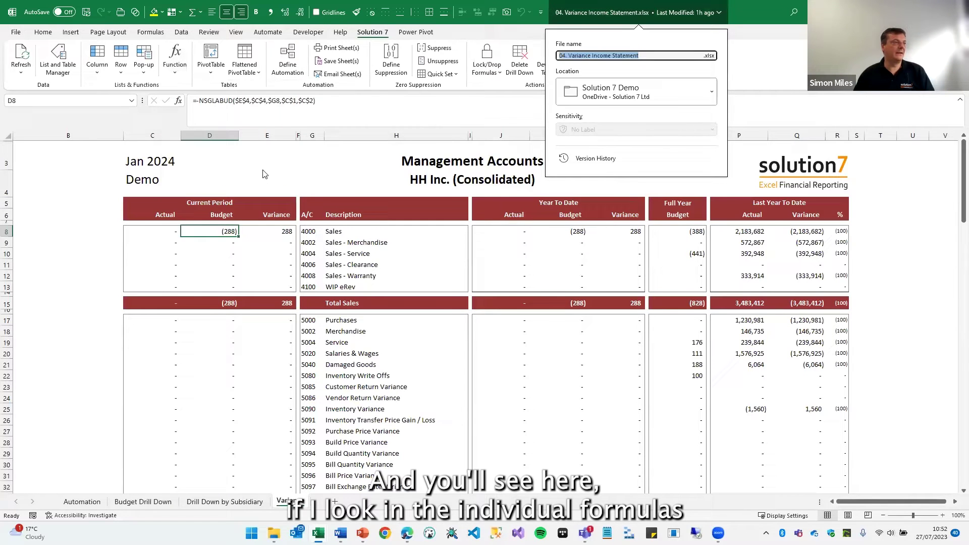
{"action": "left_click", "coordinate": [132, 194]}
{"action": "left_click", "coordinate": [146, 231]}
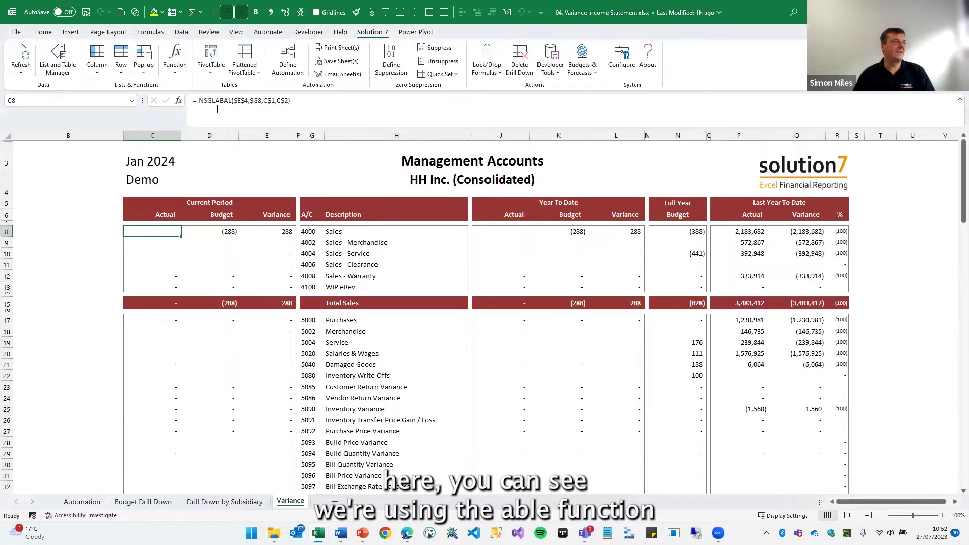
{"action": "left_click", "coordinate": [210, 228]}
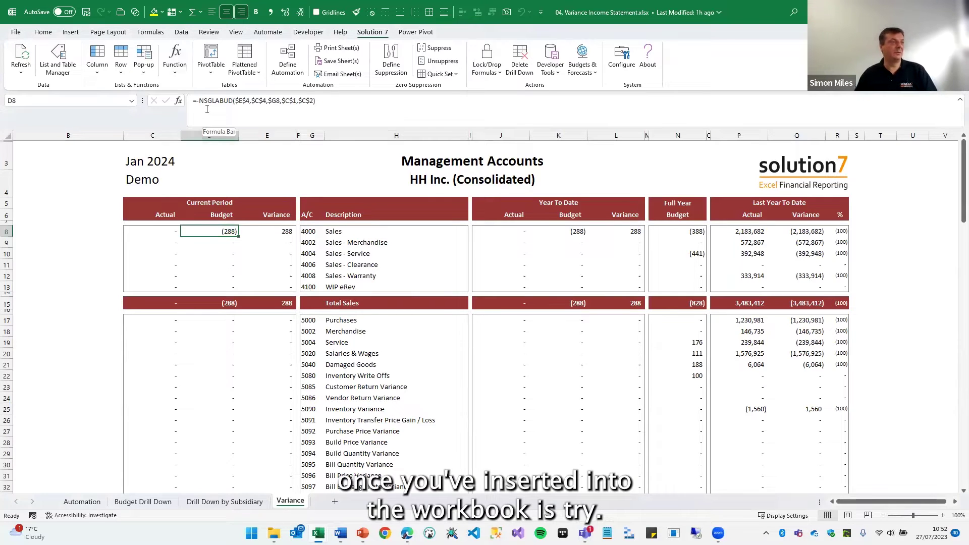
{"action": "left_click", "coordinate": [320, 105]}
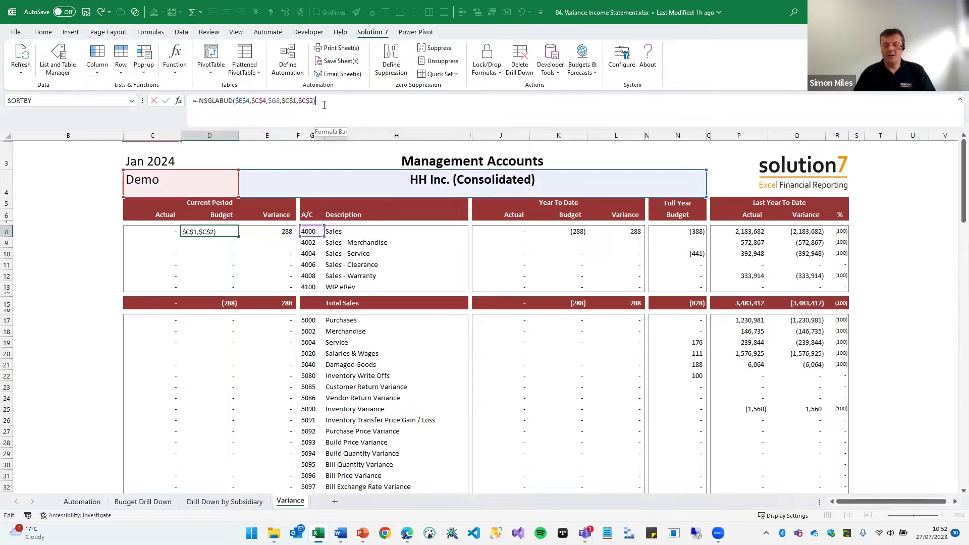
{"action": "type", "text": "jhdhgfdg"}
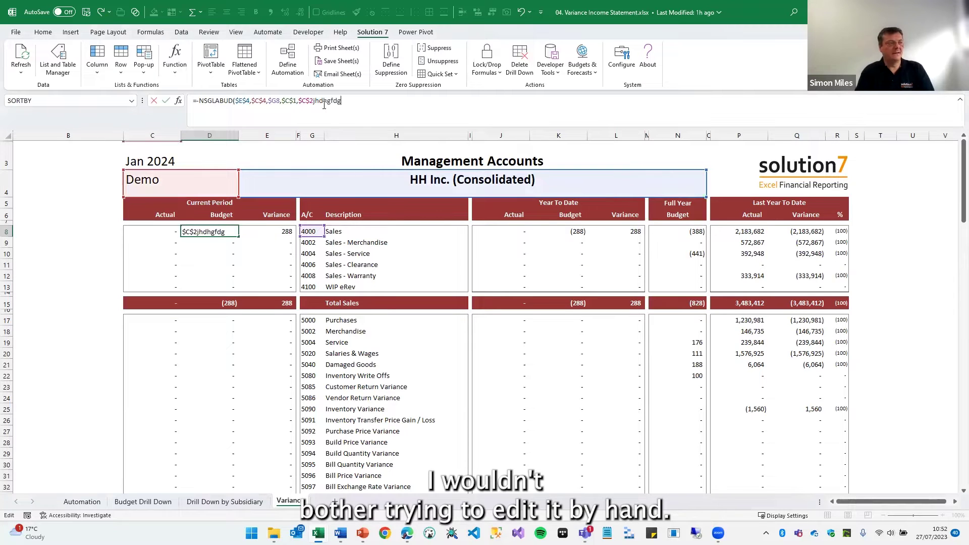
{"action": "key", "text": "BackSpace"}
{"action": "key", "text": "BackSpace"}
{"action": "key", "text": "BackSpace"}
{"action": "key", "text": "BackSpace"}
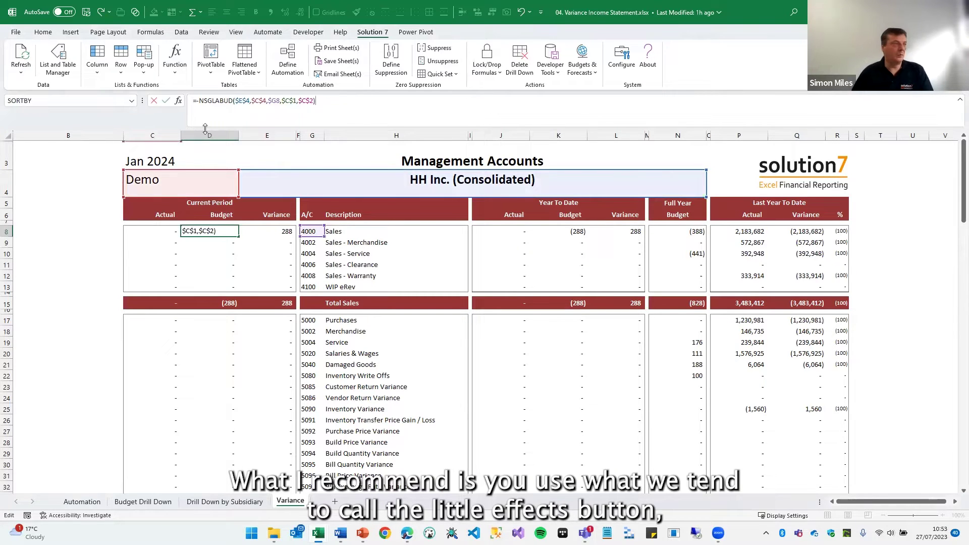
{"action": "left_click", "coordinate": [179, 101]}
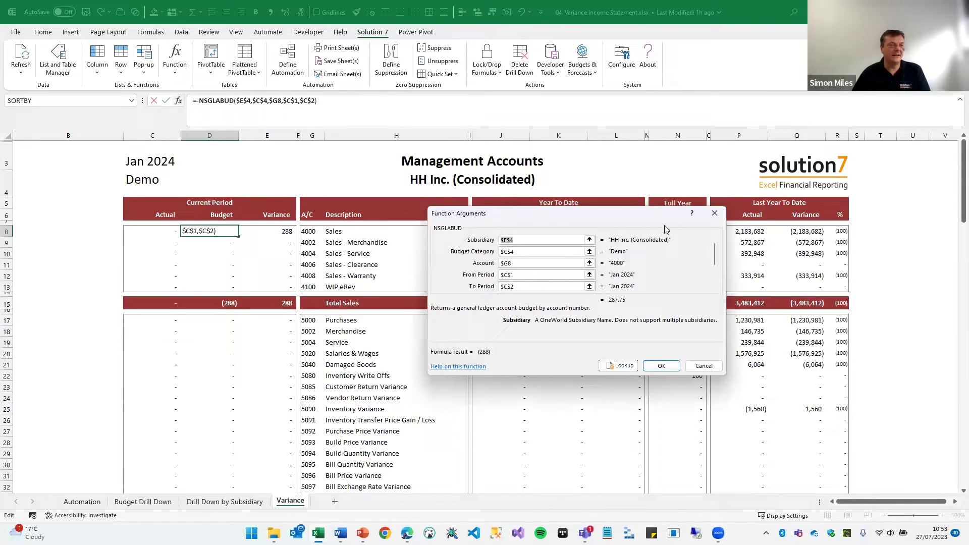
{"action": "mouse_move", "coordinate": [716, 257]}
{"action": "left_mouse_down"}
{"action": "mouse_move", "coordinate": [717, 292]}
{"action": "mouse_move", "coordinate": [717, 243]}
{"action": "left_mouse_up"}
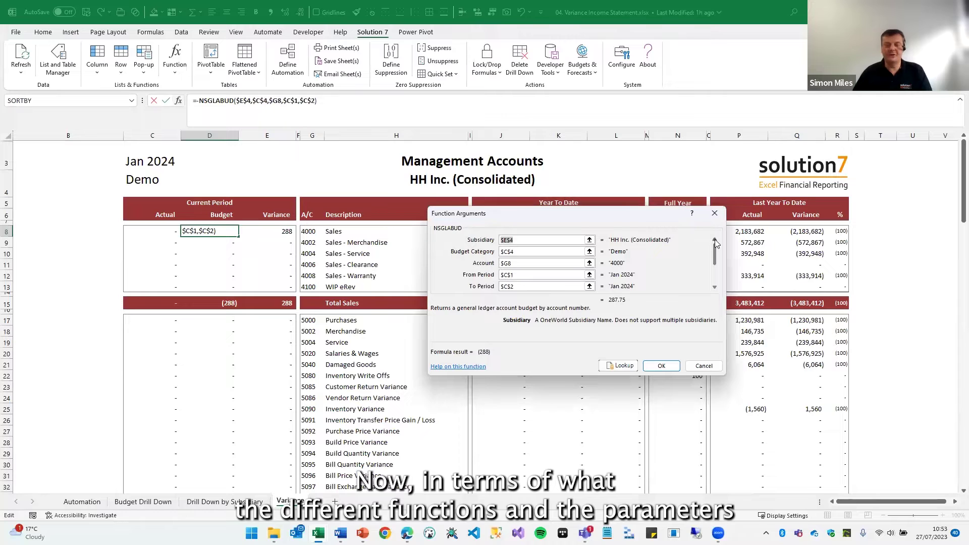
- Cancel the open arguments, add a new sheet and insert an NSGLABAL function into C4
{"action": "left_click", "coordinate": [705, 367]}
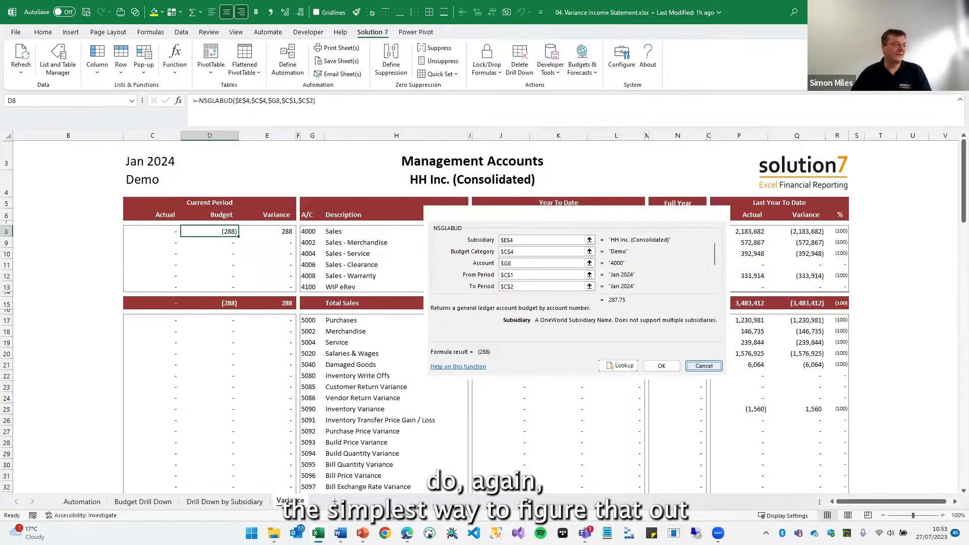
{"action": "left_click", "coordinate": [335, 502]}
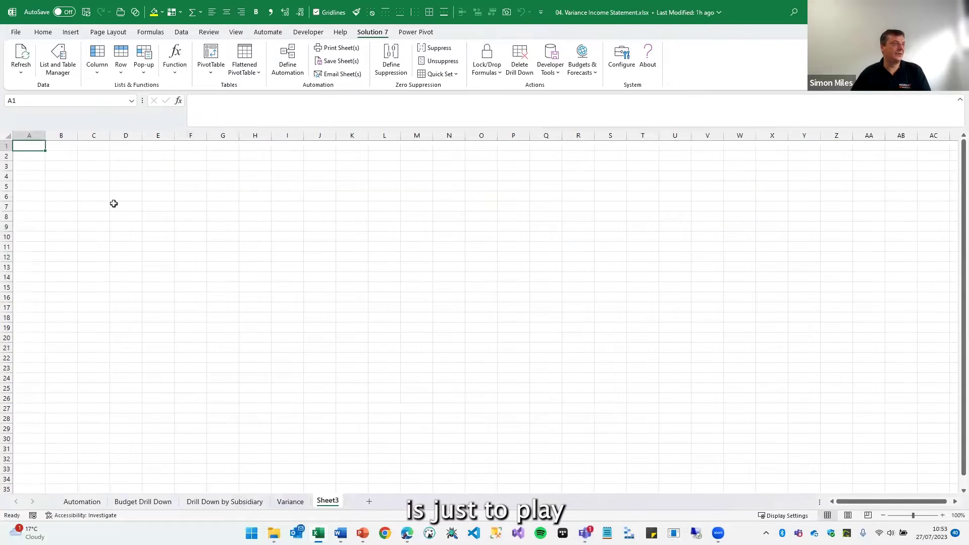
{"action": "left_click", "coordinate": [96, 175]}
{"action": "left_click", "coordinate": [177, 73]}
{"action": "mouse_move", "coordinate": [283, 88]}
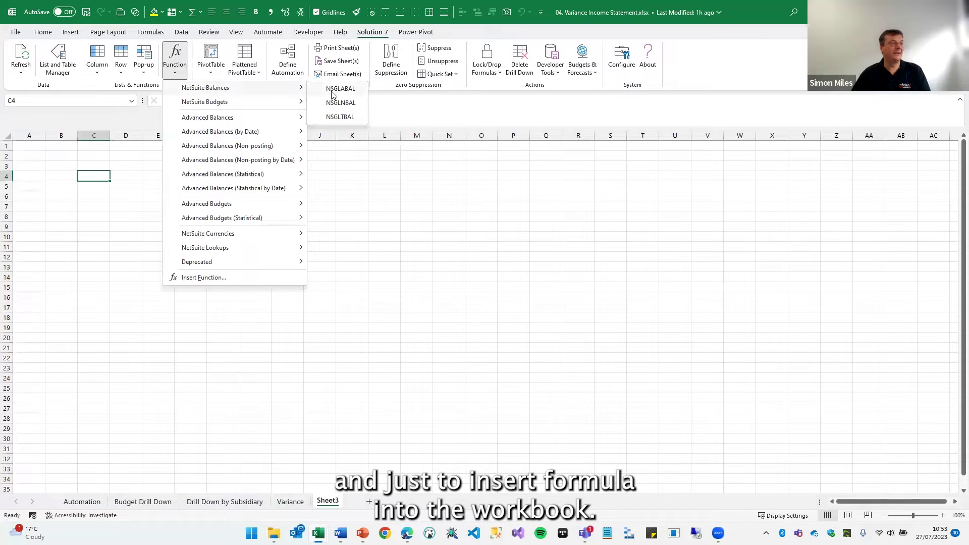
{"action": "left_click", "coordinate": [333, 90]}
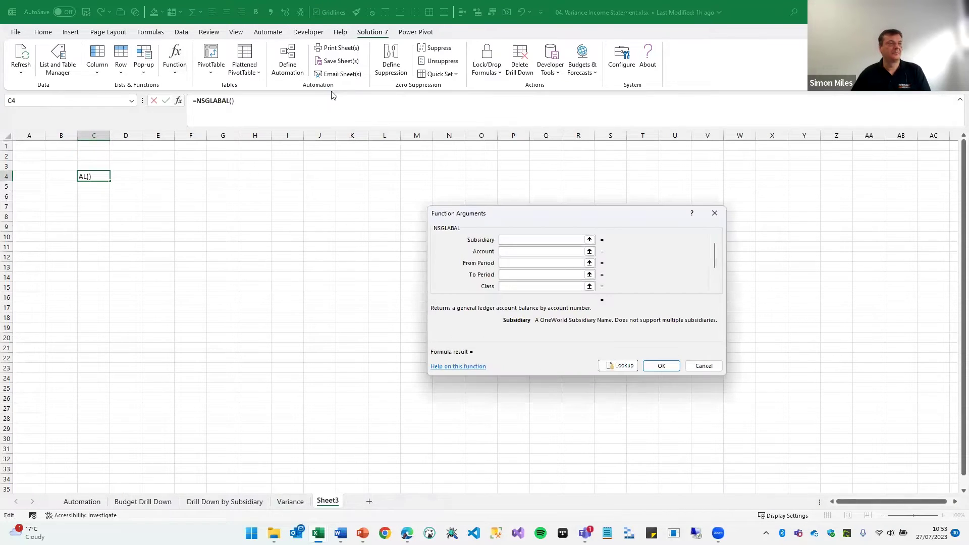
- Set the NSGLABAL subsidiary to HH Inc. (Consolidated) from the NetSuite lookup
{"action": "left_click", "coordinate": [288, 196]}
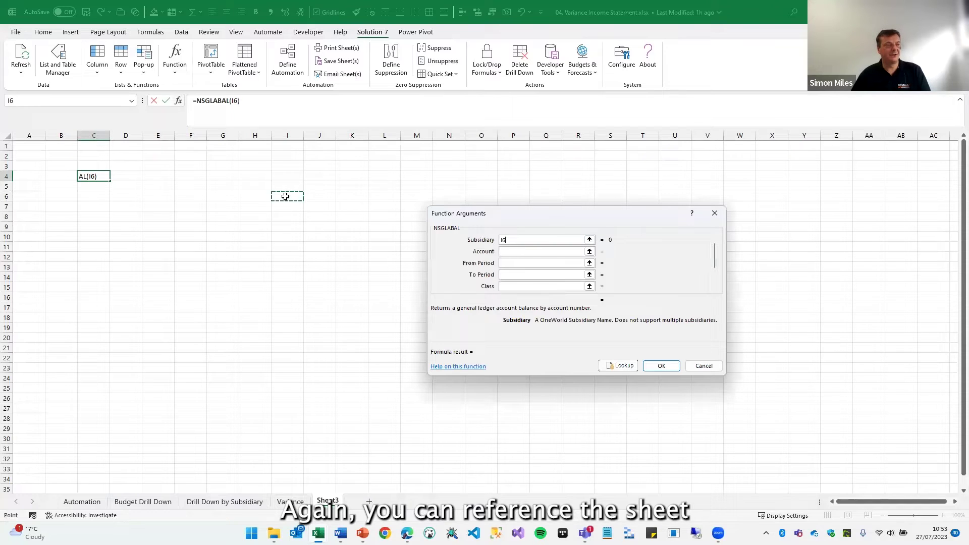
{"action": "double_click", "coordinate": [546, 240]}
{"action": "type", "text": "k.djfhgkdfjg"}
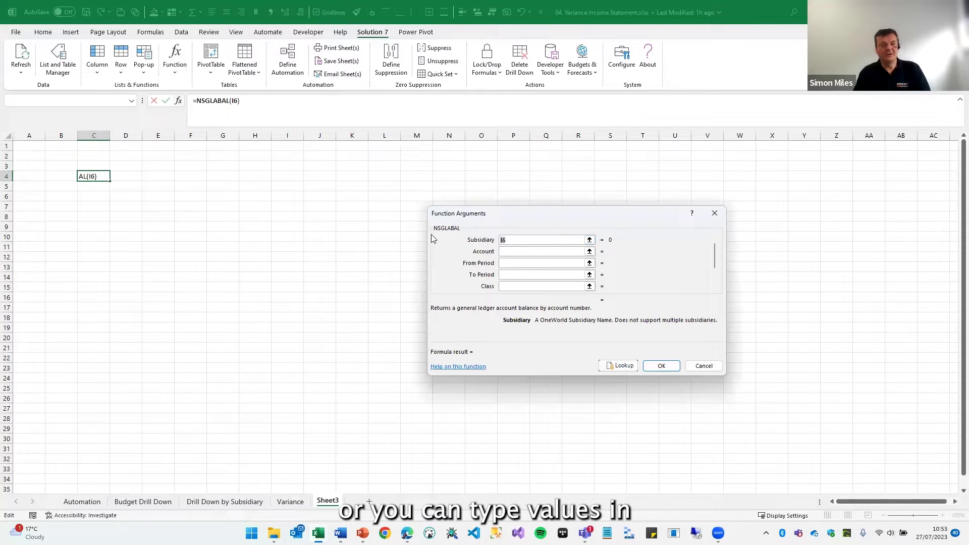
{"action": "type", "text": "dfjs"}
{"action": "key", "text": "BackSpace"}
{"action": "key", "text": "BackSpace"}
{"action": "key", "text": "BackSpace"}
{"action": "key", "text": "BackSpace"}
{"action": "key", "text": "BackSpace"}
{"action": "key", "text": "BackSpace"}
{"action": "key", "text": "BackSpace"}
{"action": "key", "text": "BackSpace"}
{"action": "key", "text": "BackSpace"}
{"action": "key", "text": "BackSpace"}
{"action": "key", "text": "BackSpace"}
{"action": "key", "text": "BackSpace"}
{"action": "key", "text": "BackSpace"}
{"action": "key", "text": "BackSpace"}
{"action": "key", "text": "BackSpace"}
{"action": "key", "text": "BackSpace"}
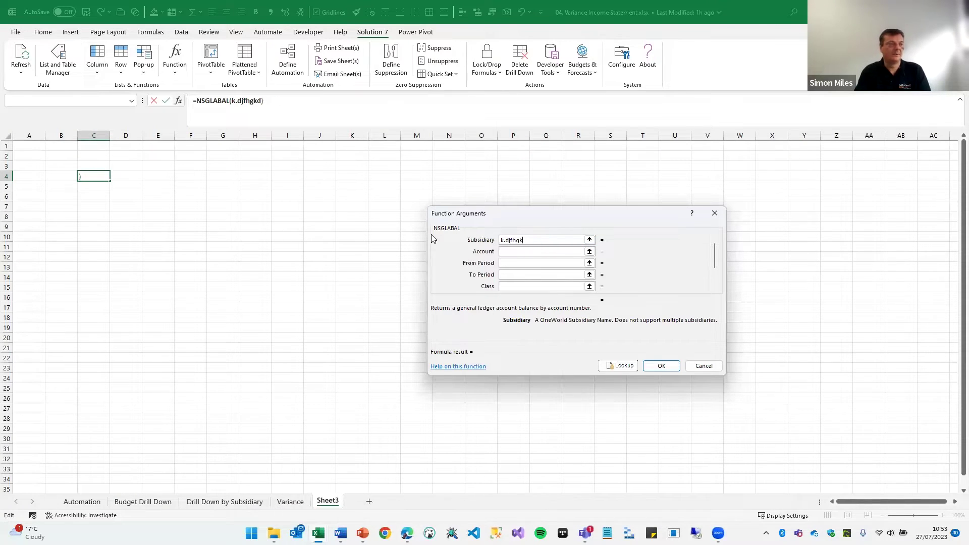
{"action": "left_click", "coordinate": [625, 367]}
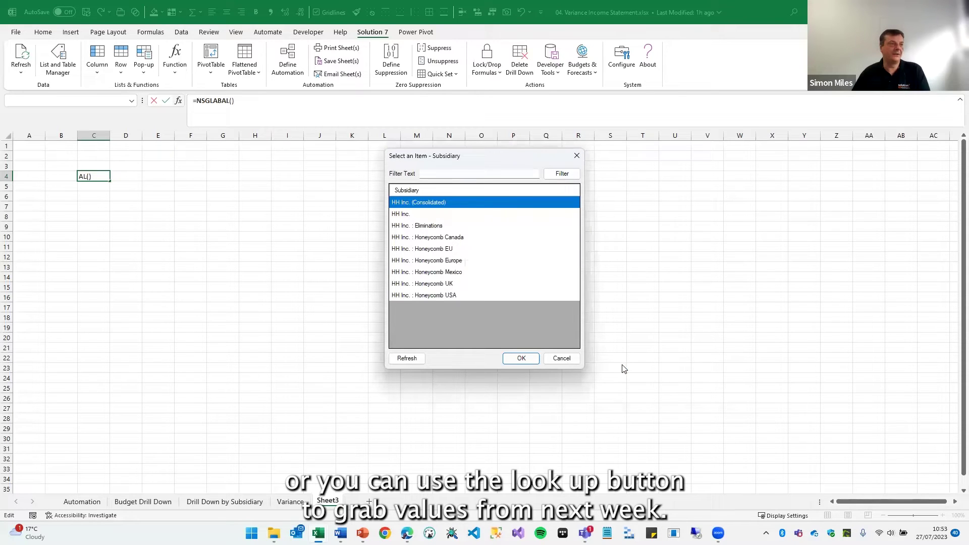
{"action": "double_click", "coordinate": [444, 203]}
- Enter account 4* and period Jan 2024, commit C4, then reopen its function arguments
{"action": "left_click", "coordinate": [511, 251]}
{"action": "type", "text": "4*"}
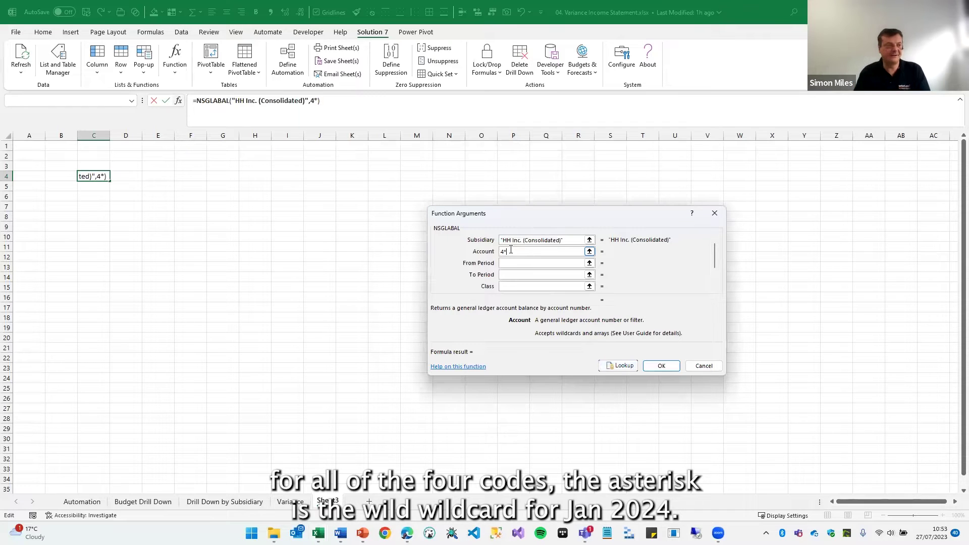
{"action": "key", "text": "Tab"}
{"action": "type", "text": "Jan "}
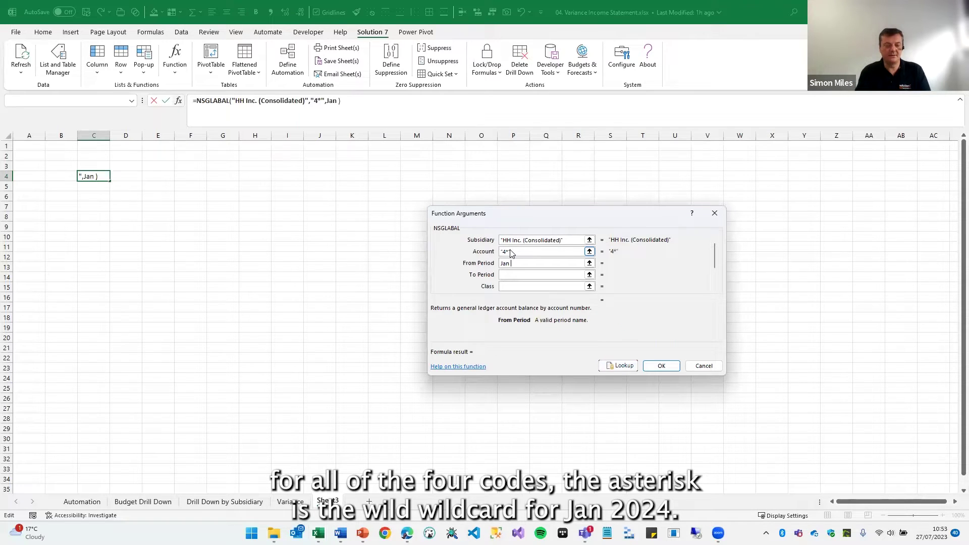
{"action": "type", "text": "2024"}
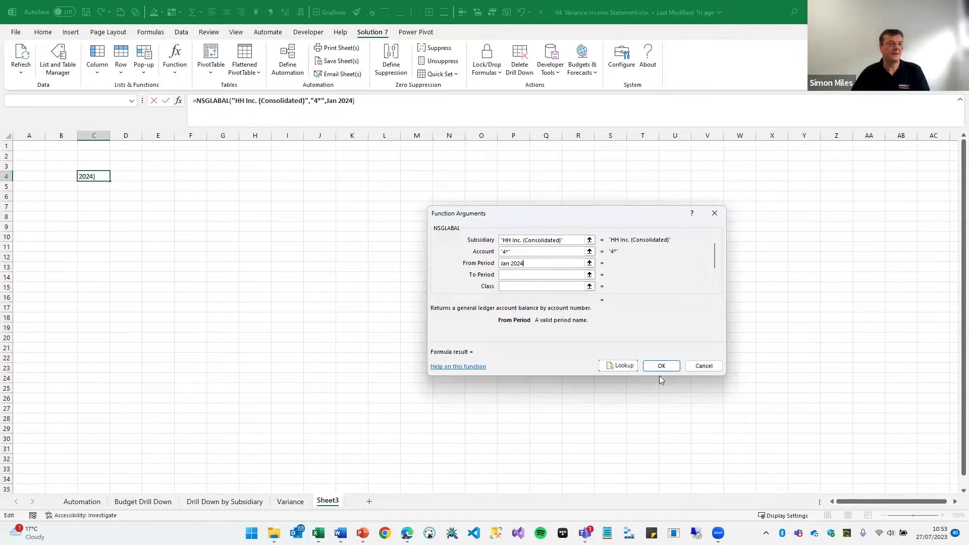
{"action": "key", "text": "Tab"}
{"action": "key", "text": "Return"}
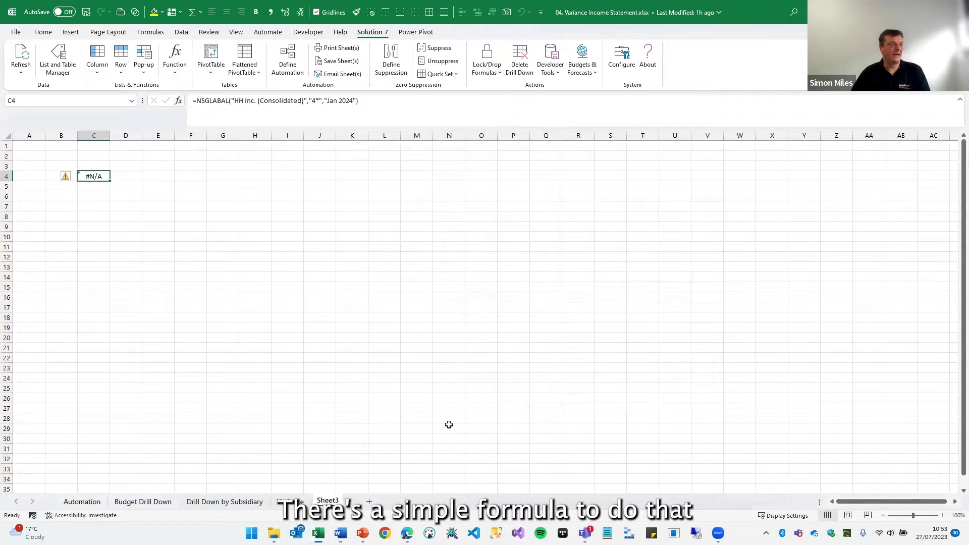
{"action": "key", "text": "F2"}
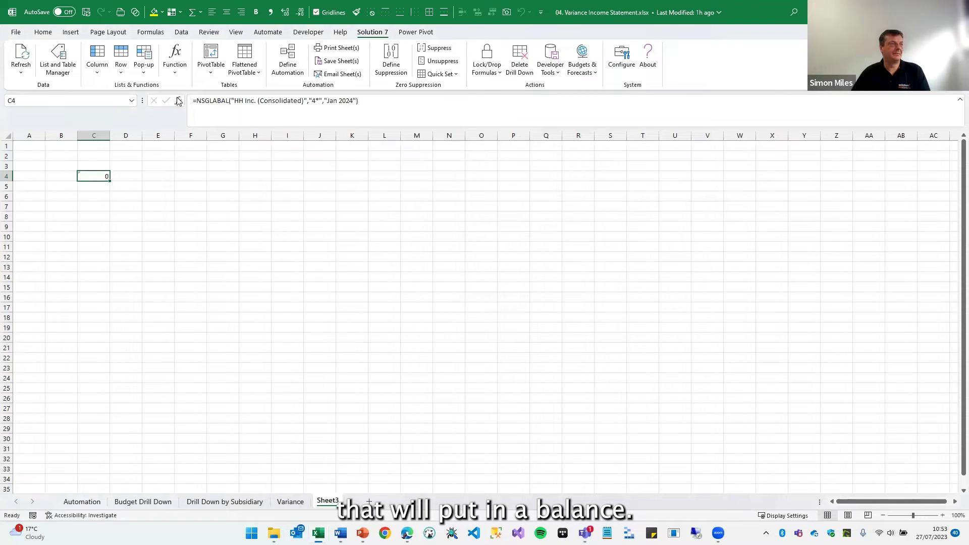
{"action": "key", "text": "shift+F3"}
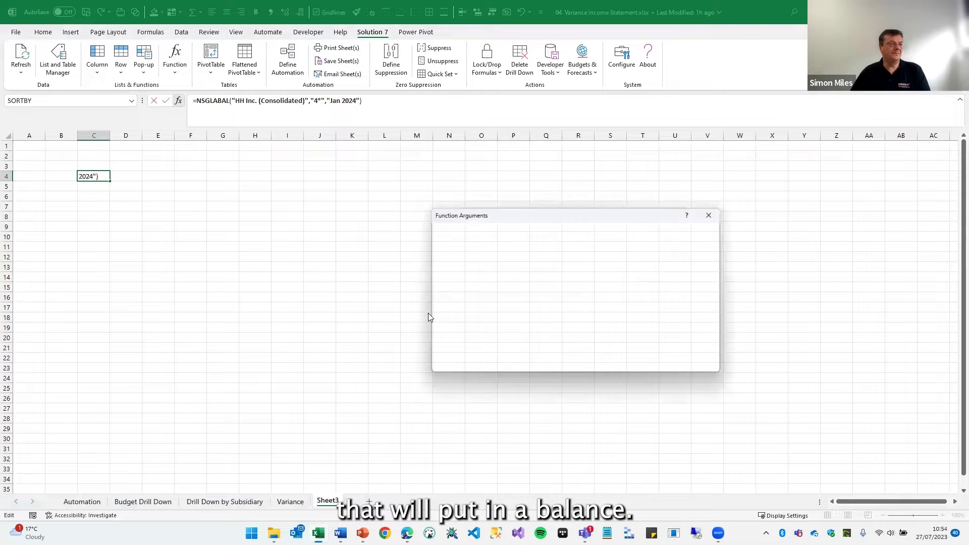
- Change C4's NSGLABAL period range to Jan 2023 through Dec 2023
{"action": "left_click", "coordinate": [533, 264]}
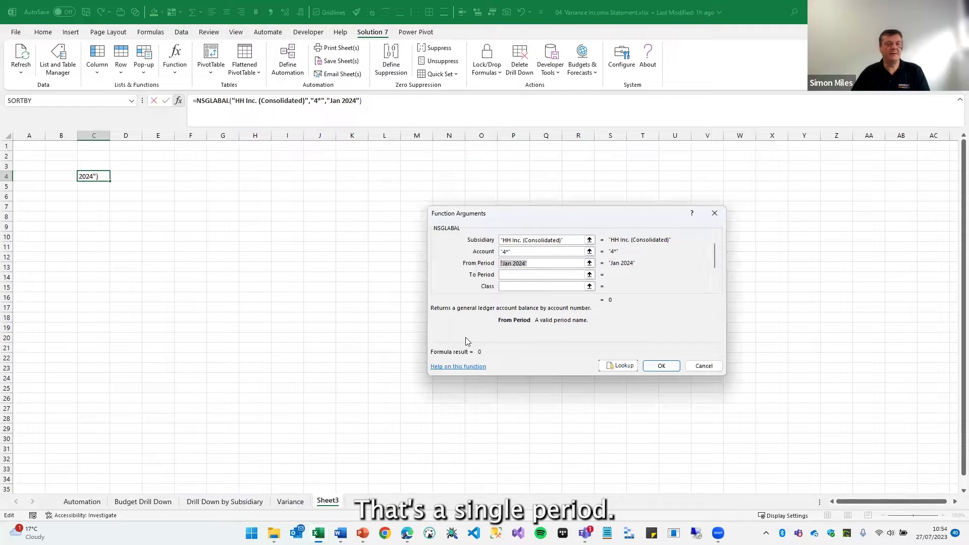
{"action": "left_click", "coordinate": [536, 274]}
{"action": "type", "text": "D"}
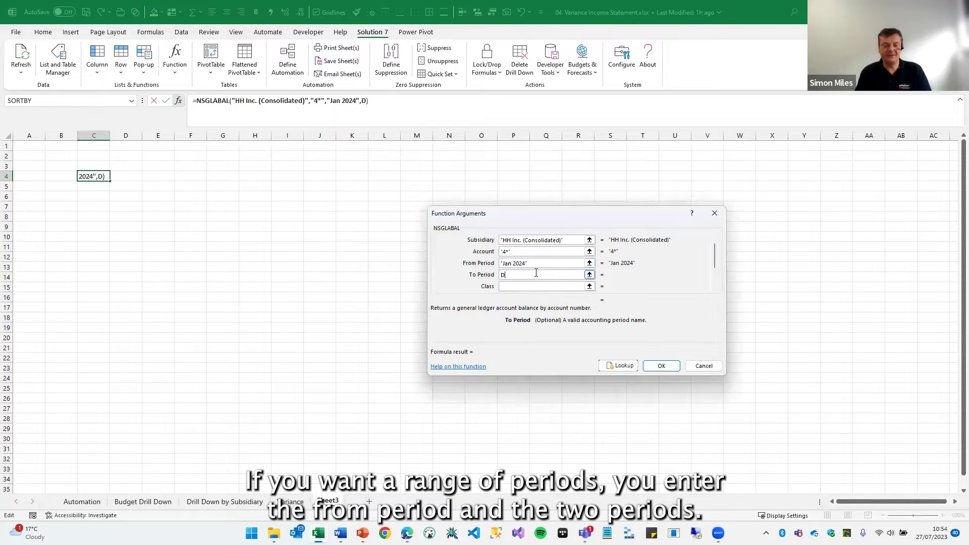
{"action": "type", "text": "ec 2024"}
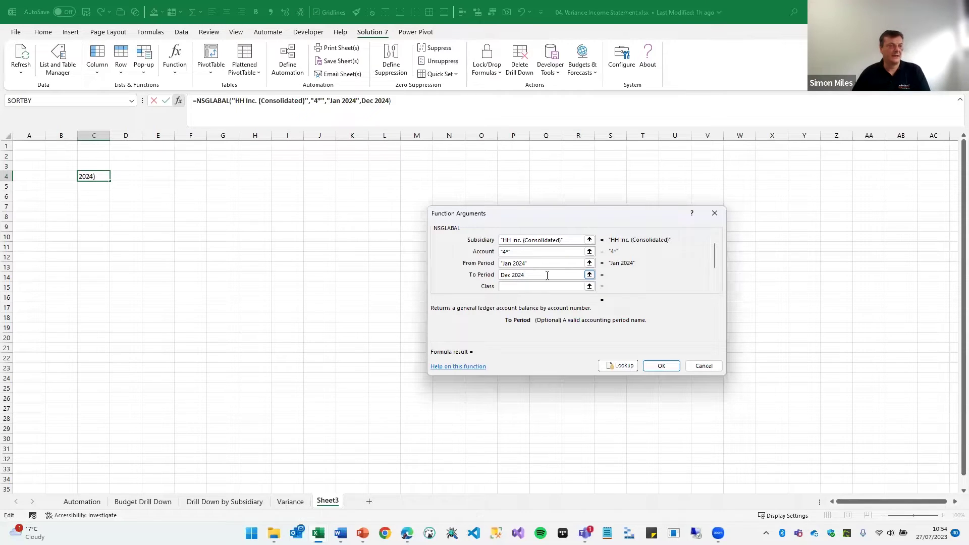
{"action": "left_click", "coordinate": [524, 264]}
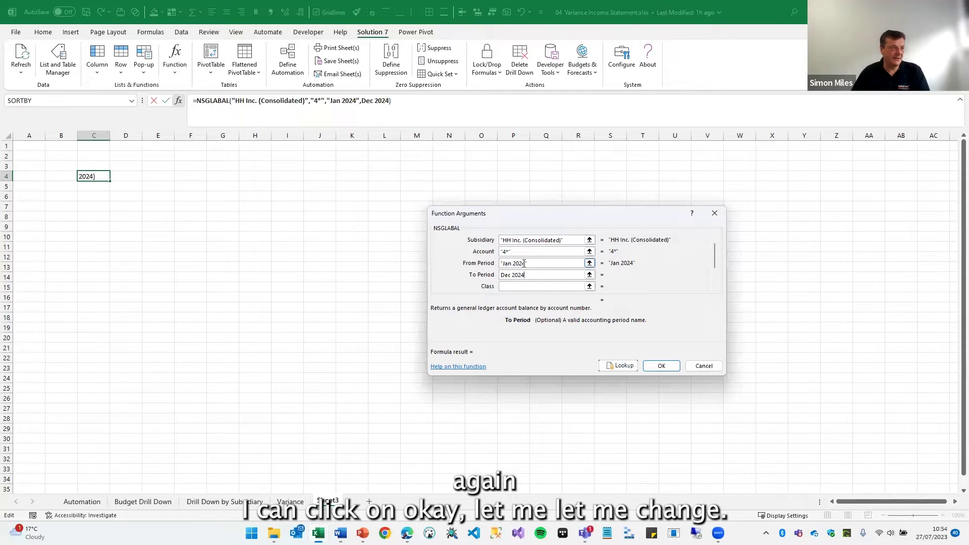
{"action": "key", "text": "BackSpace"}
{"action": "type", "text": "3"}
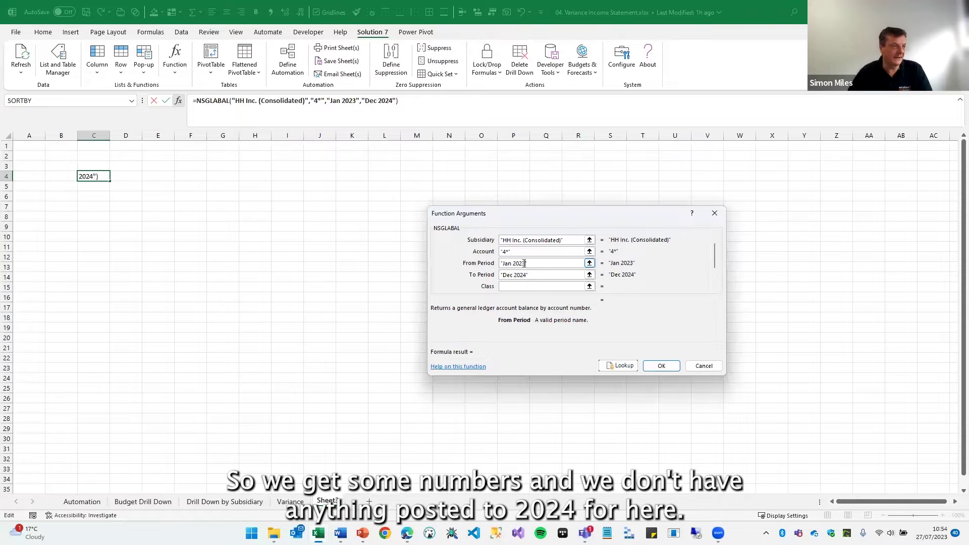
{"action": "left_click", "coordinate": [525, 274]}
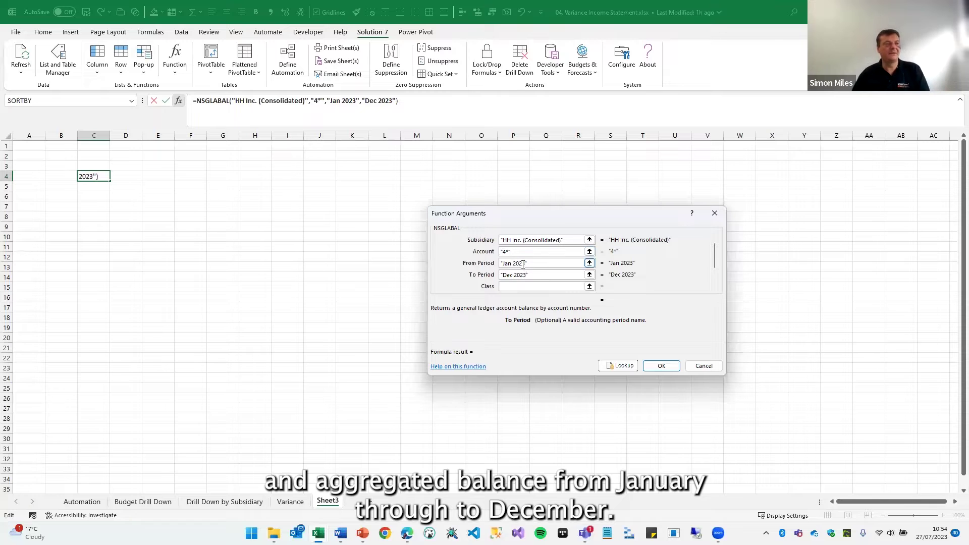
{"action": "left_click", "coordinate": [661, 366]}
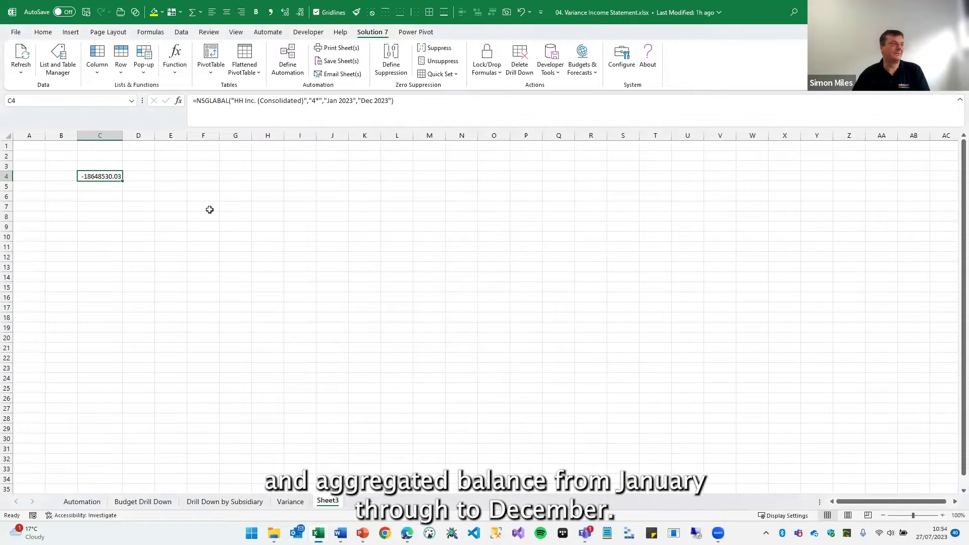
- Autofit column C to show -18648530.03 and reopen the formula's arguments
{"action": "double_click", "coordinate": [140, 135]}
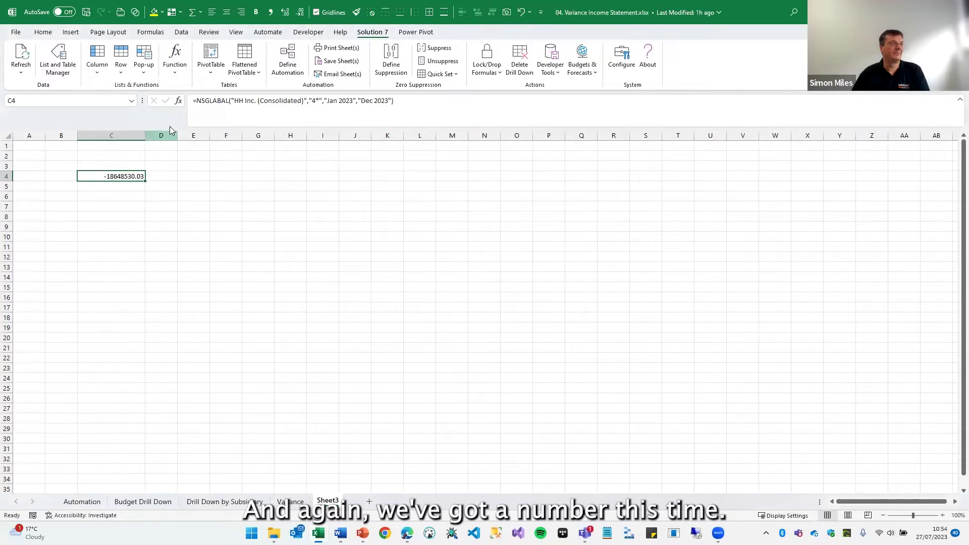
{"action": "left_click", "coordinate": [178, 101]}
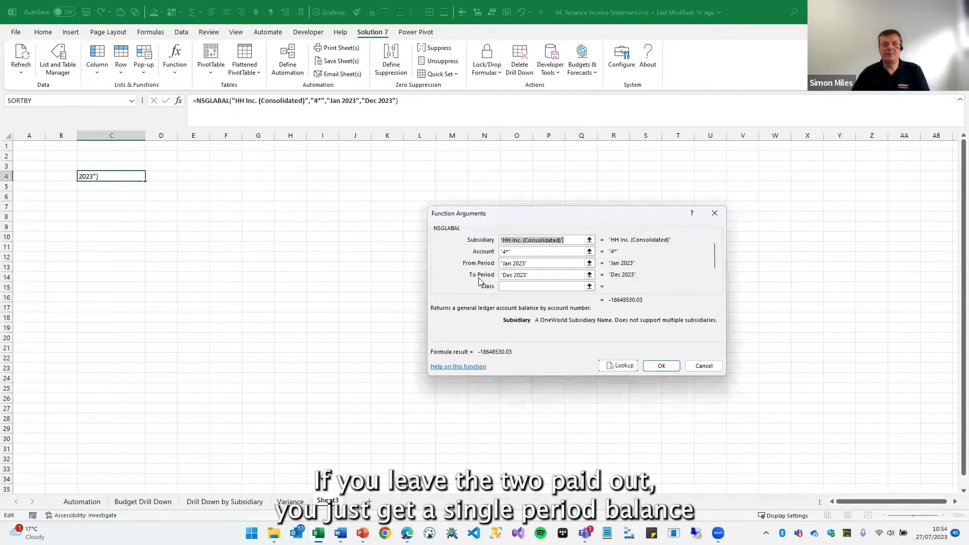
{"action": "left_click", "coordinate": [585, 274]}
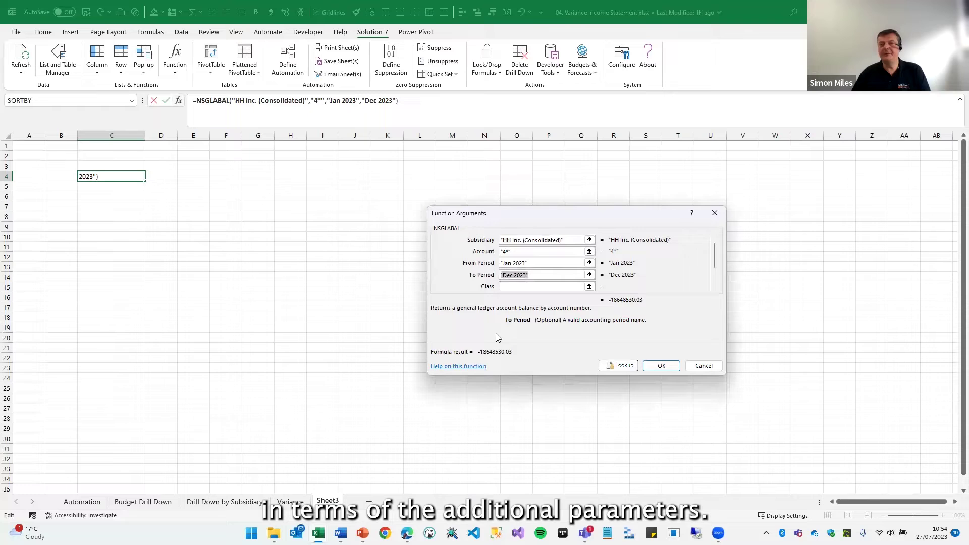
- Review the Class, Department and Location filters, try HH Inc. as Parent Currency, then cancel
{"action": "left_click", "coordinate": [717, 274]}
{"action": "left_click_drag", "start_coordinate": [717, 274], "coordinate": [717, 276]}
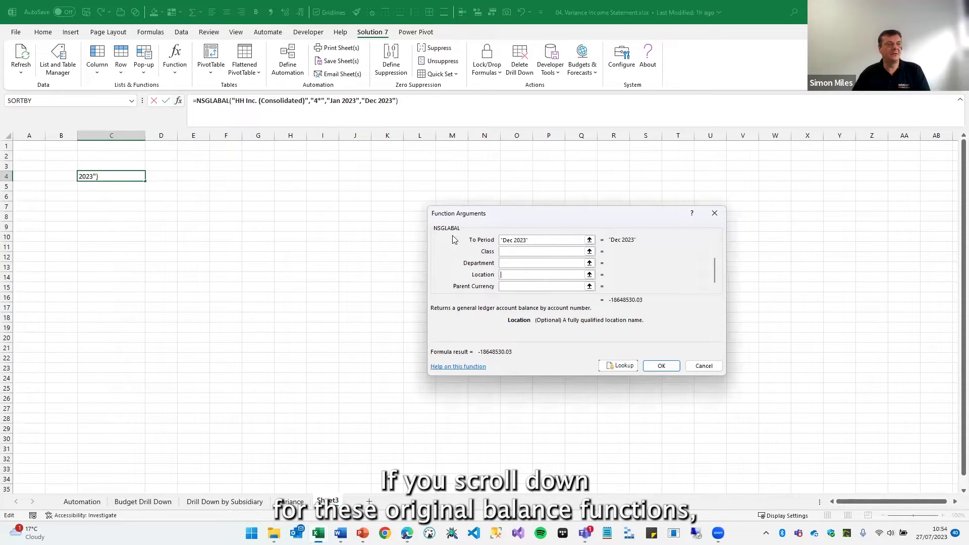
{"action": "left_click", "coordinate": [504, 250]}
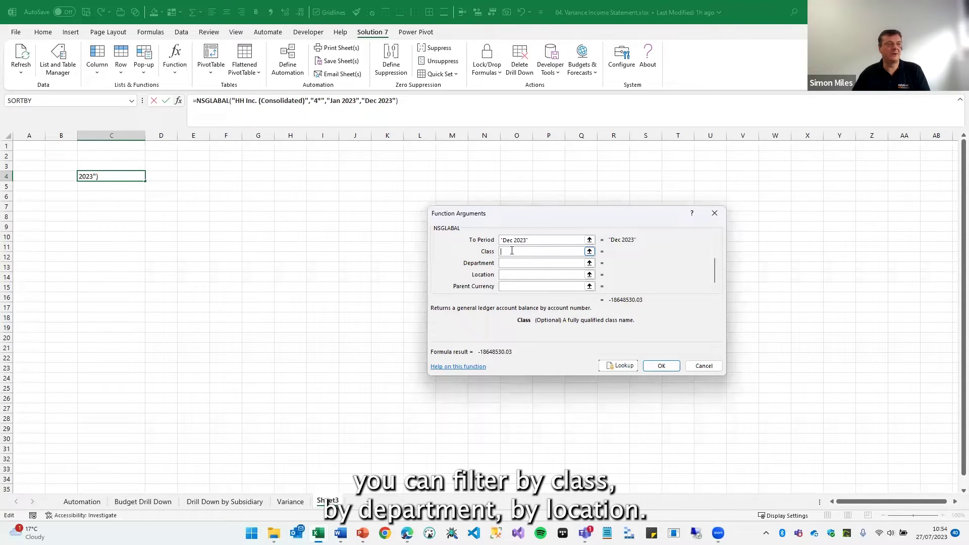
{"action": "left_click", "coordinate": [511, 263]}
{"action": "left_click", "coordinate": [510, 276]}
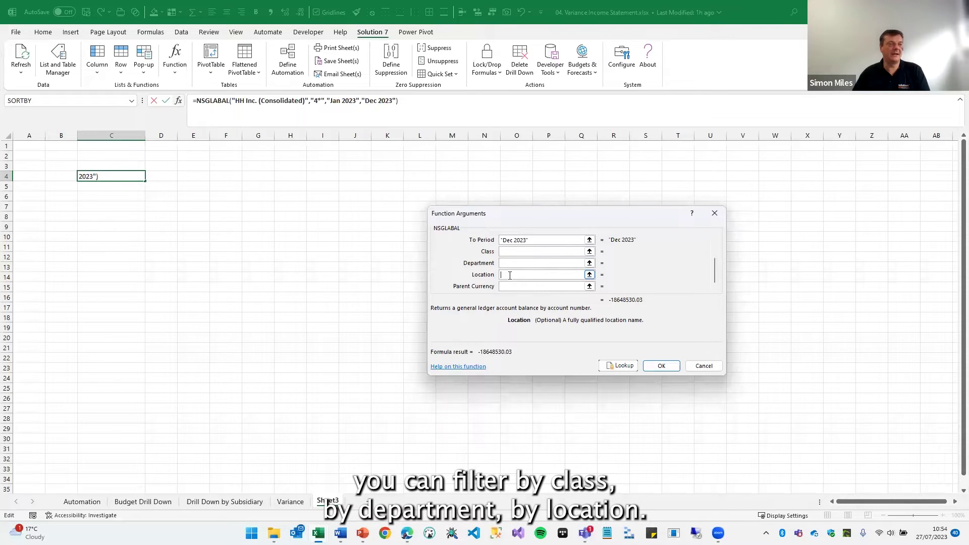
{"action": "left_click", "coordinate": [510, 287]}
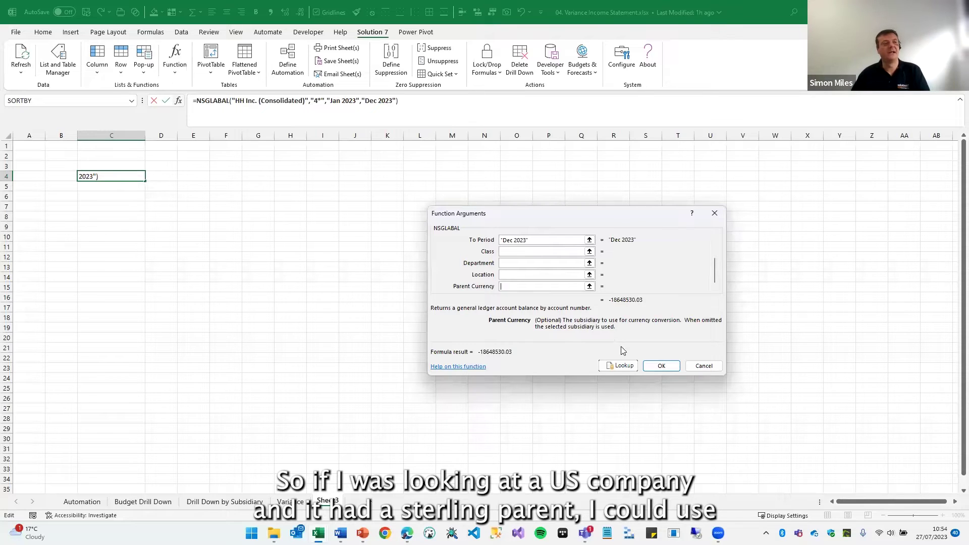
{"action": "left_click", "coordinate": [622, 366]}
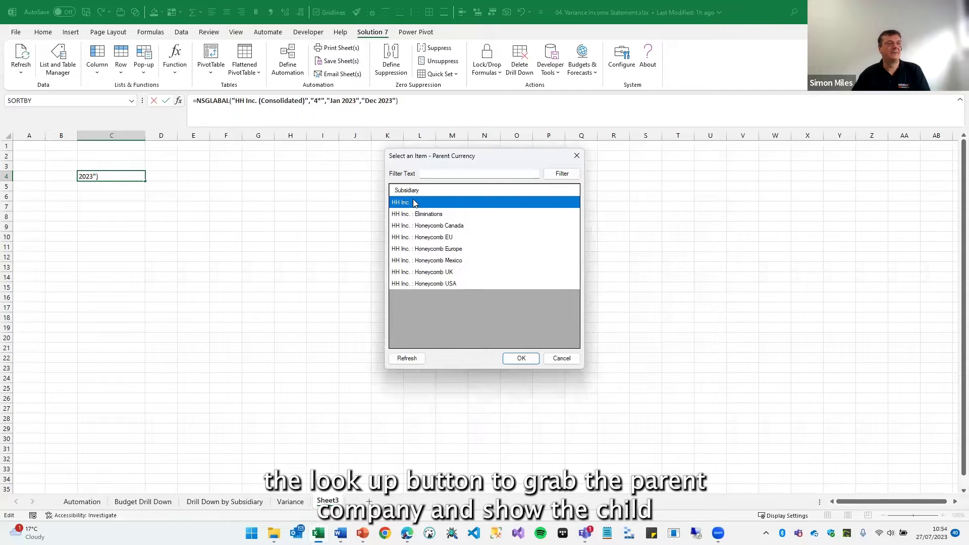
{"action": "double_click", "coordinate": [413, 202]}
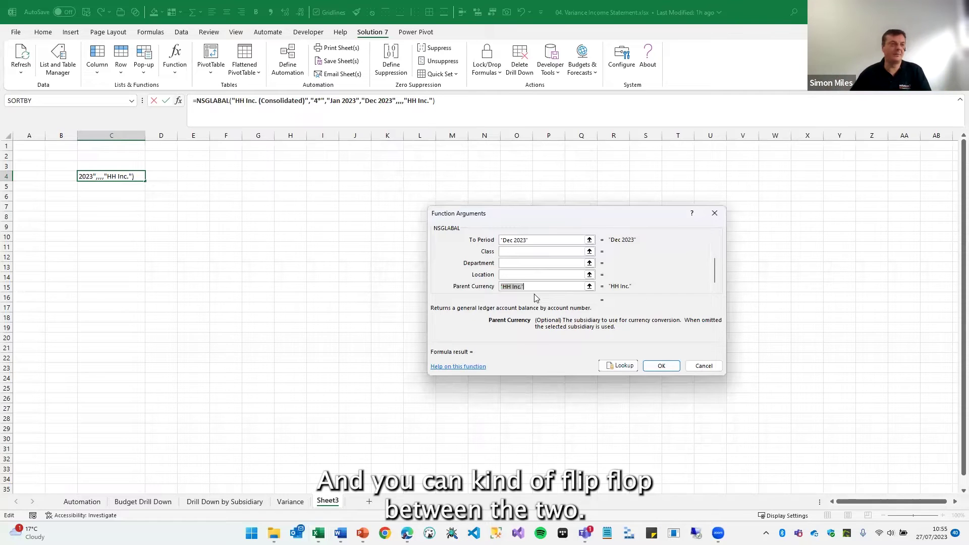
{"action": "left_click", "coordinate": [702, 366]}
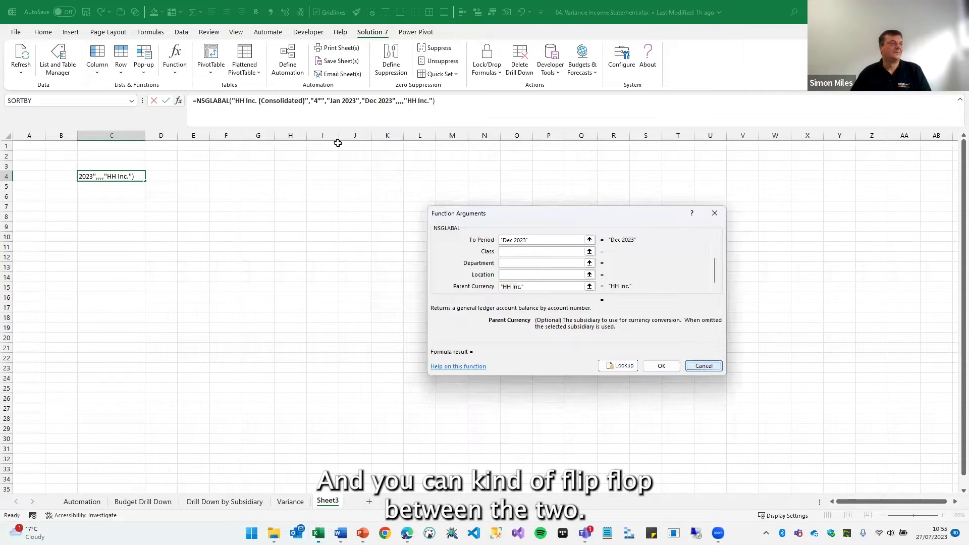
- Insert an NSGLABUD budget function into cell C5
{"action": "left_click", "coordinate": [176, 61]}
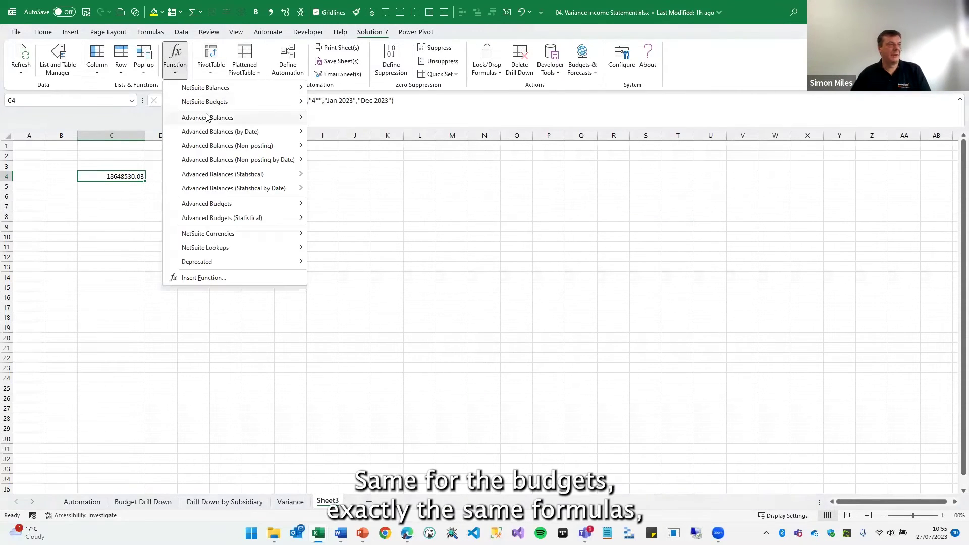
{"action": "mouse_move", "coordinate": [211, 105]}
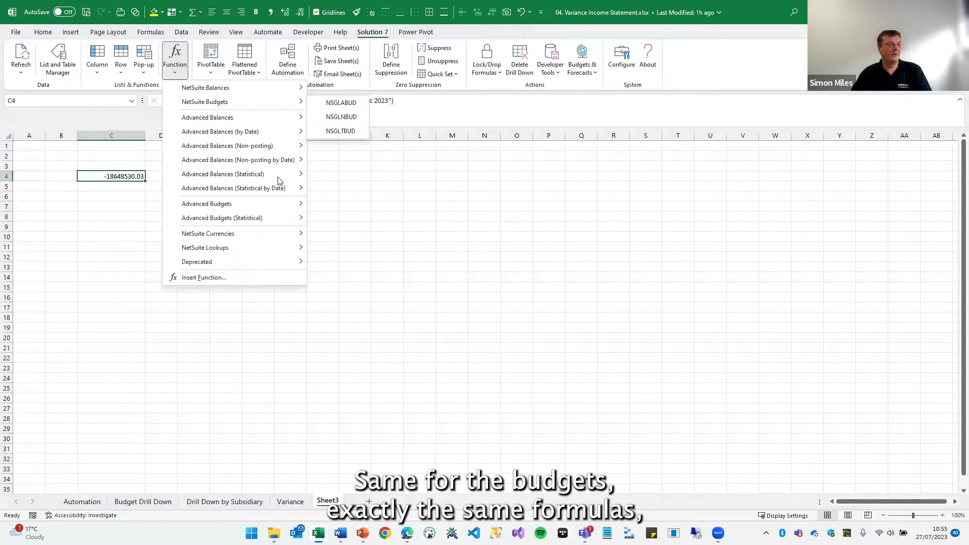
{"action": "left_click", "coordinate": [119, 186]}
{"action": "left_click", "coordinate": [179, 68]}
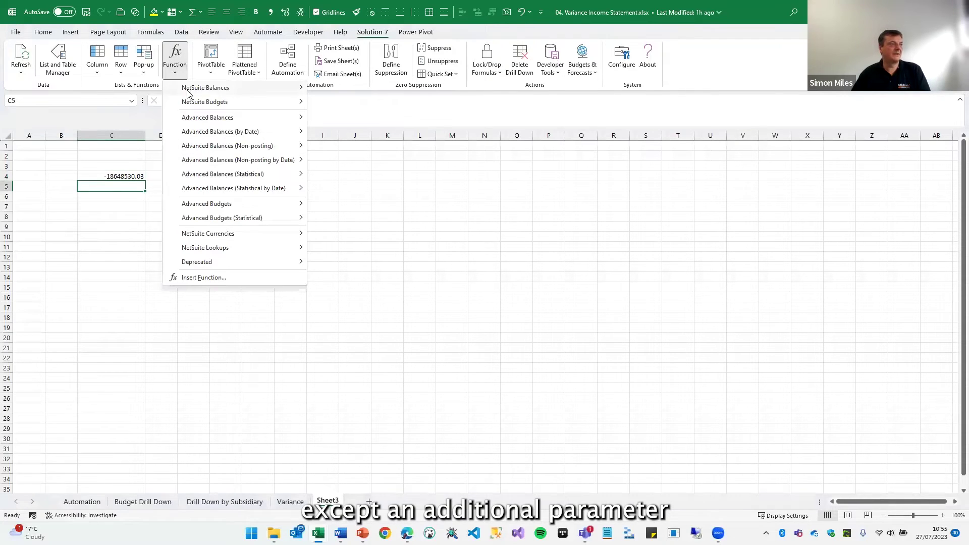
{"action": "mouse_move", "coordinate": [189, 105]}
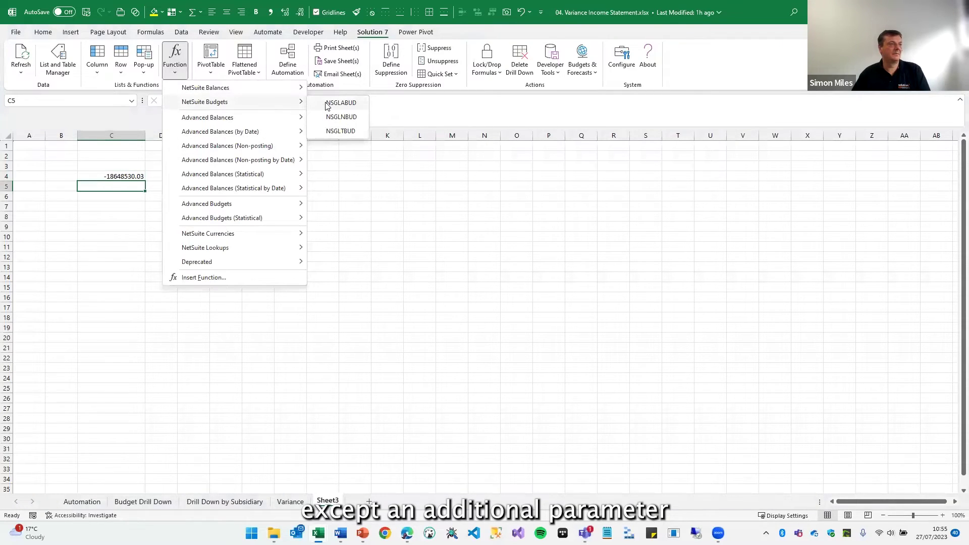
{"action": "left_click", "coordinate": [327, 105]}
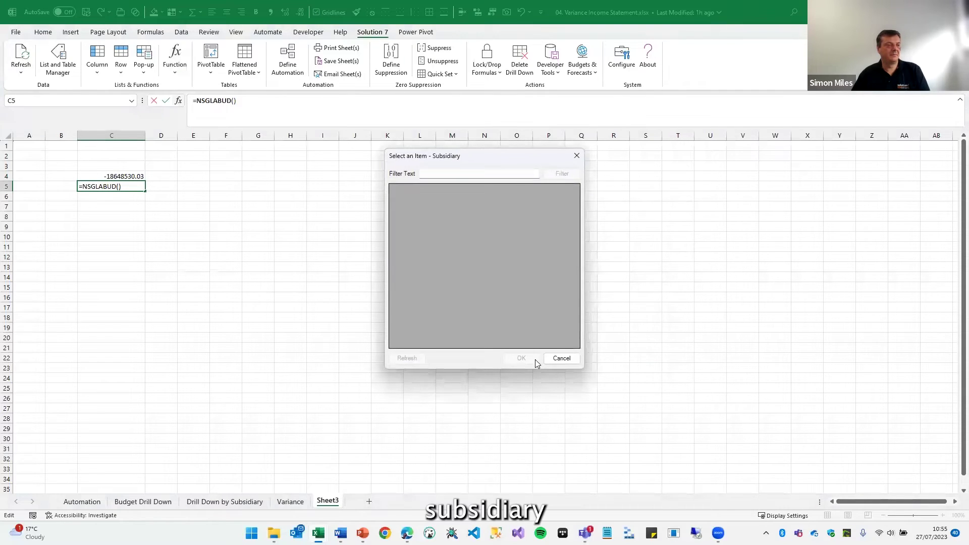
- Set the budget subsidiary to HH Inc. (Consolidated) and the budget category to Demo
{"action": "left_click", "coordinate": [525, 360]}
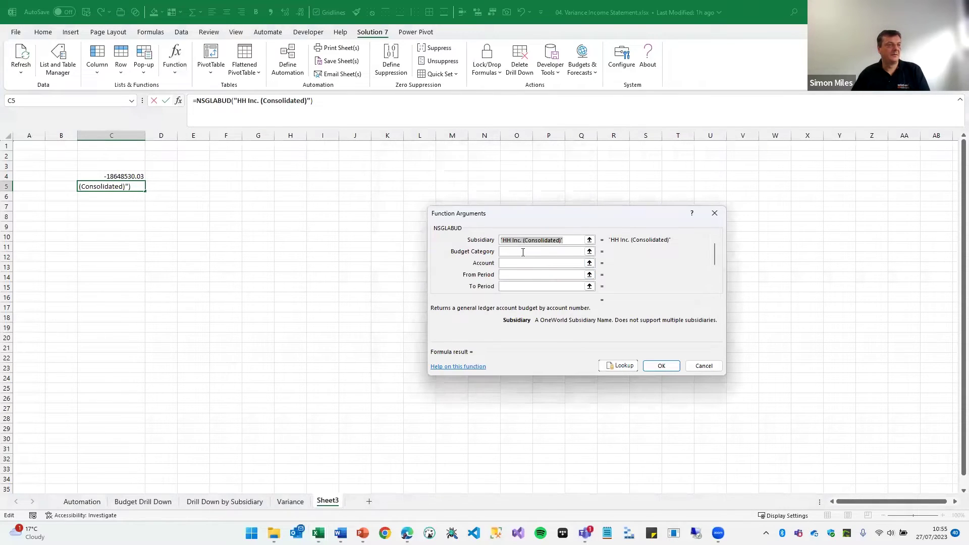
{"action": "left_click", "coordinate": [578, 251]}
{"action": "left_click", "coordinate": [612, 366]}
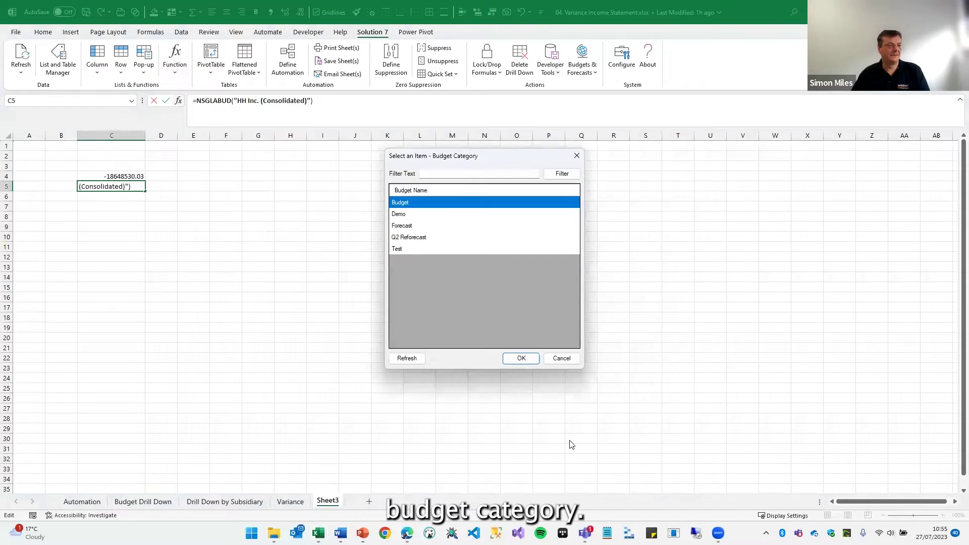
{"action": "left_click", "coordinate": [405, 215]}
{"action": "left_click", "coordinate": [520, 359]}
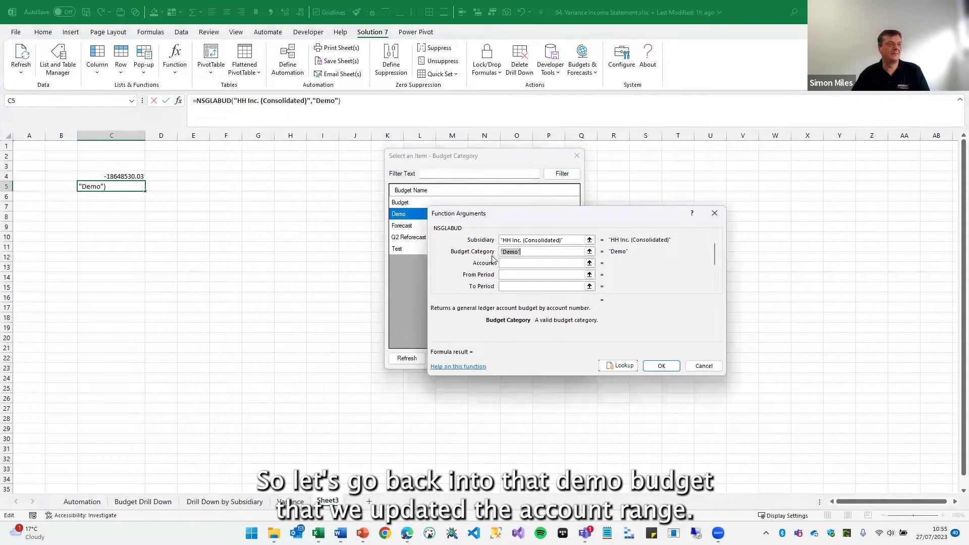
{"action": "left_click", "coordinate": [517, 263]}
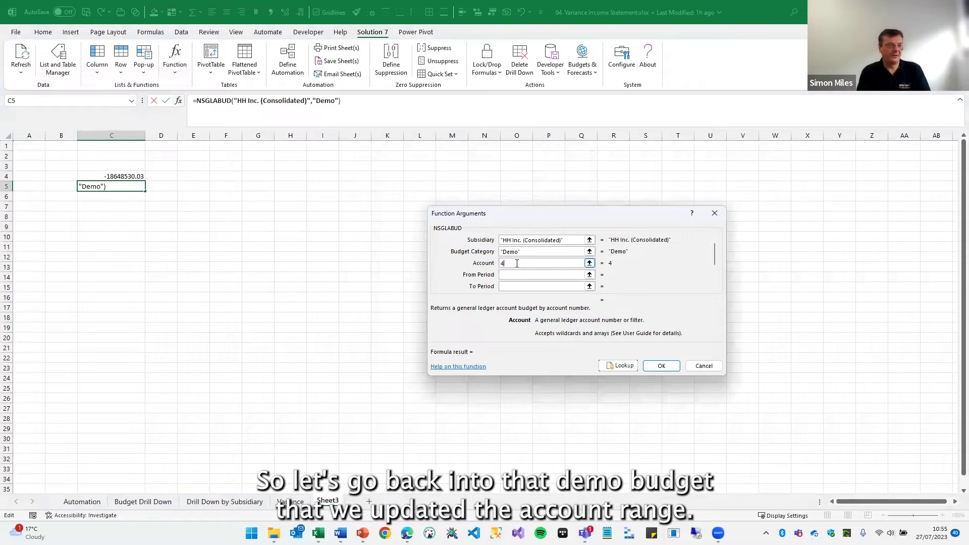
- Enter account 4* and periods Jan 2024 to Dec 2024, confirming the 828.42 result
{"action": "type", "text": "4*"}
{"action": "key", "text": "Tab"}
{"action": "type", "text": "Jan "}
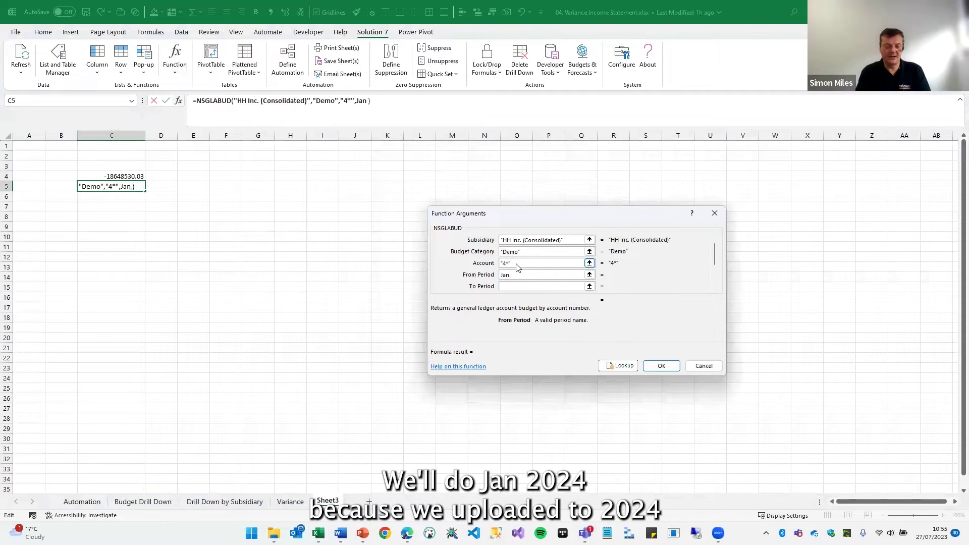
{"action": "type", "text": "2024"}
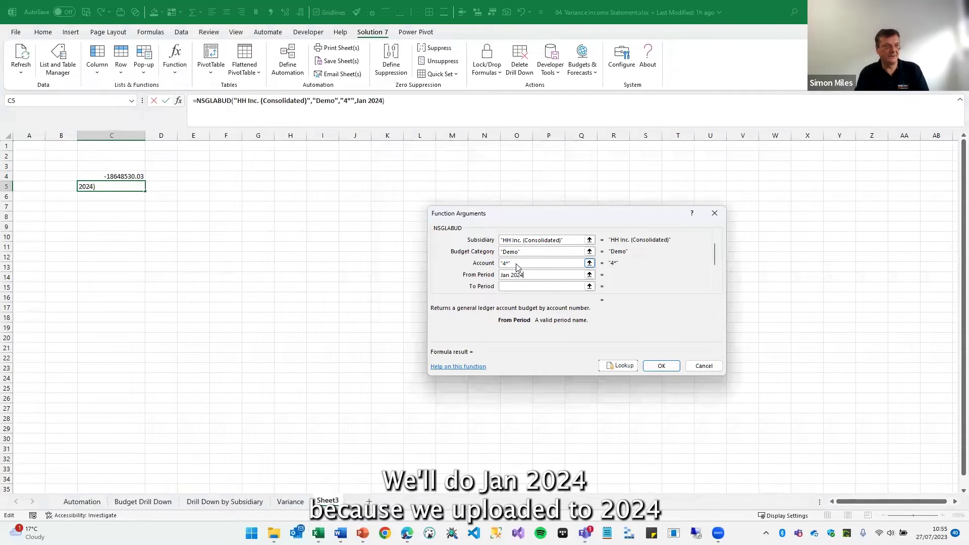
{"action": "key", "text": "Tab"}
{"action": "type", "text": "Dec 2024"}
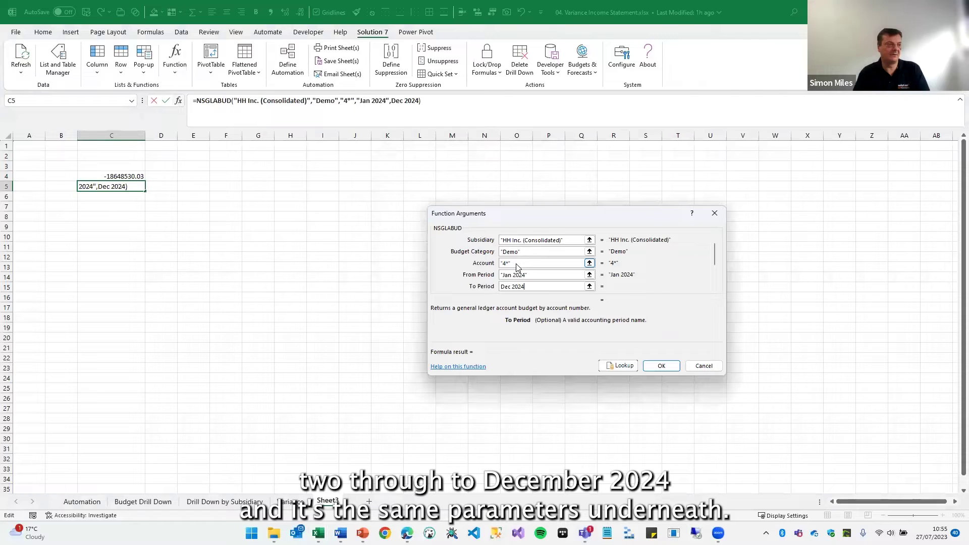
{"action": "left_click", "coordinate": [716, 288]}
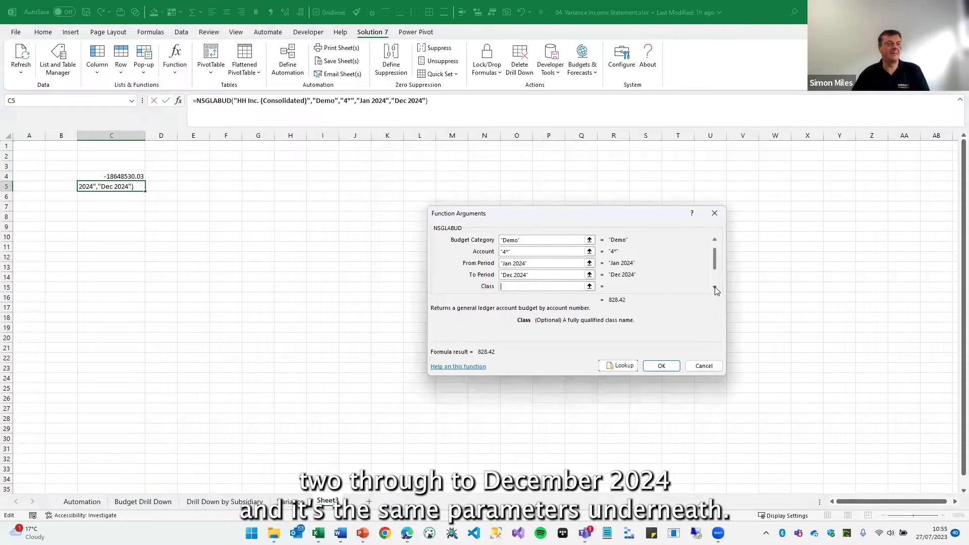
{"action": "left_click", "coordinate": [715, 289]}
{"action": "left_click", "coordinate": [715, 289]}
{"action": "left_click", "coordinate": [716, 288]}
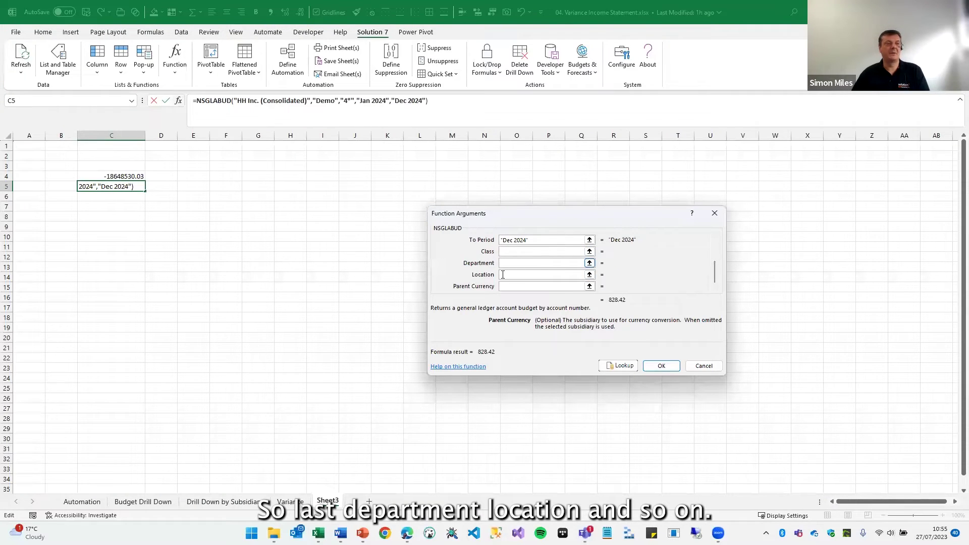
{"action": "left_click", "coordinate": [661, 366]}
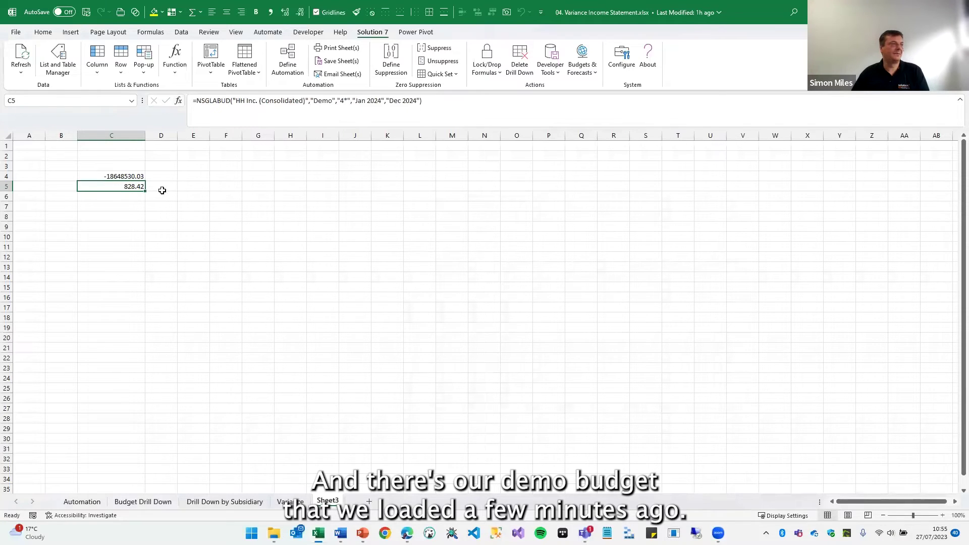
{"action": "left_click", "coordinate": [121, 204]}
- Browse the Solution 7 menu through NetSuite Budgets, Advanced Balances and Advanced Balances (by Date)
{"action": "left_click", "coordinate": [175, 58]}
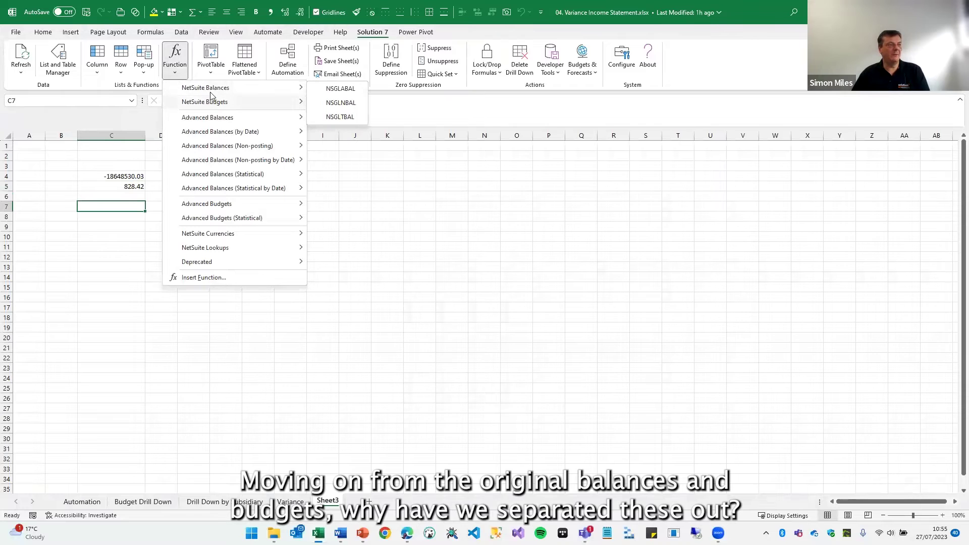
{"action": "mouse_move", "coordinate": [212, 102]}
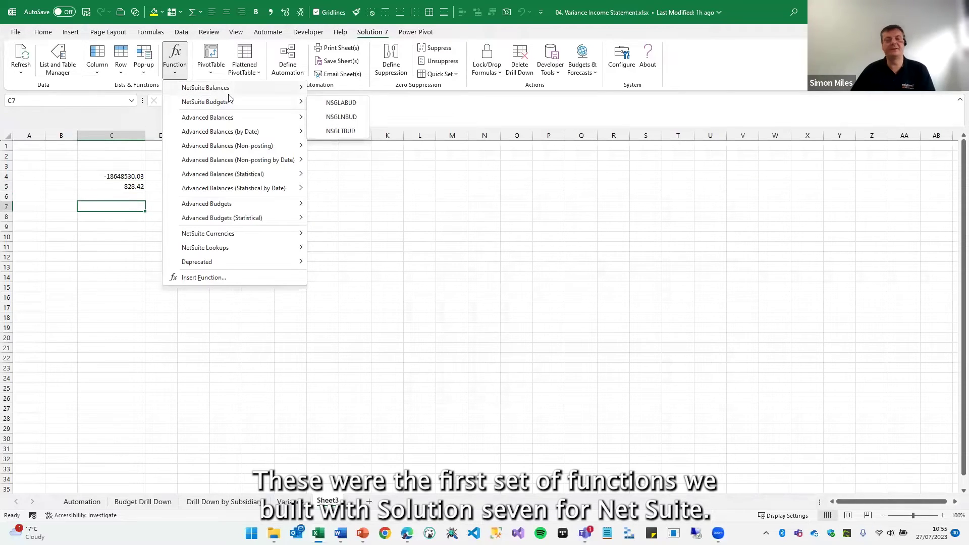
{"action": "mouse_move", "coordinate": [225, 122]}
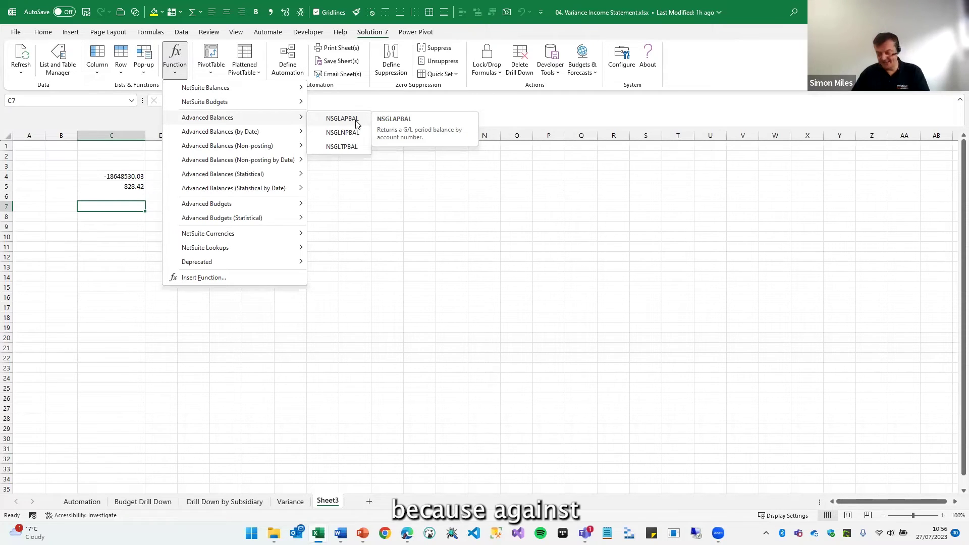
- Return to the Advanced Balances submenu listing NSGLAPBAL, NSGLNPBAL and NSGLTPBAL
{"action": "mouse_move", "coordinate": [242, 137]}
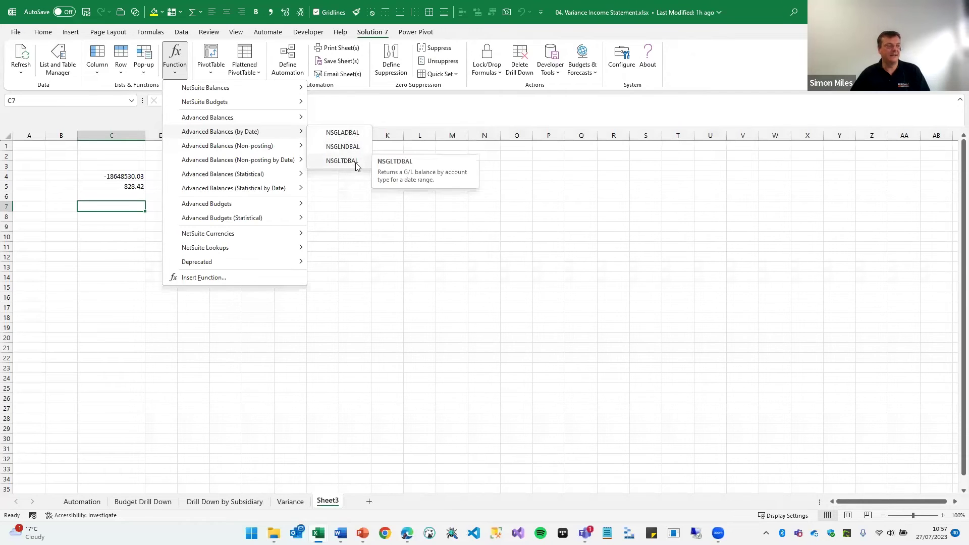
{"action": "mouse_move", "coordinate": [295, 118]}
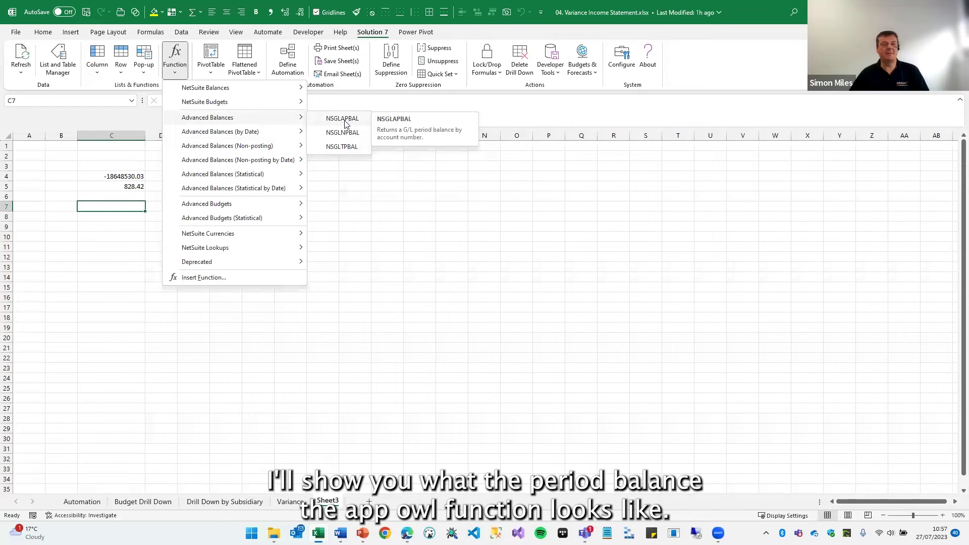
- Insert NSGLAPBAL into C7 with HH Inc. (Consolidated) as the subsidiary
{"action": "left_click", "coordinate": [346, 121]}
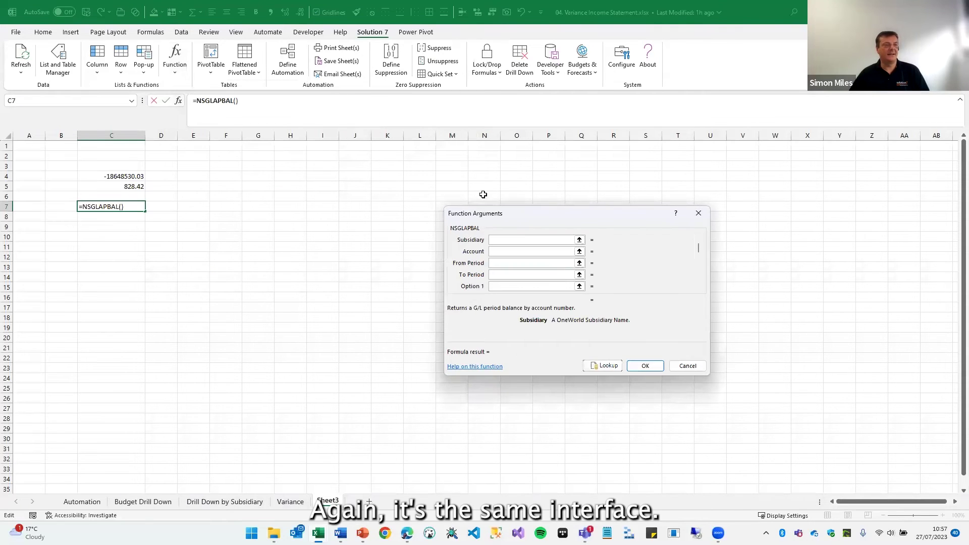
{"action": "left_click_drag", "start_coordinate": [510, 214], "coordinate": [463, 190]}
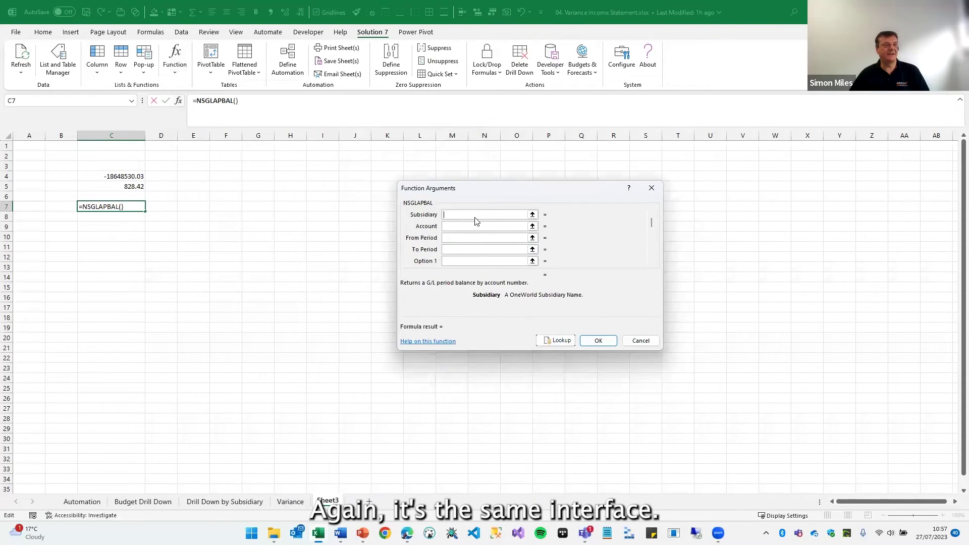
{"action": "left_click", "coordinate": [562, 340]}
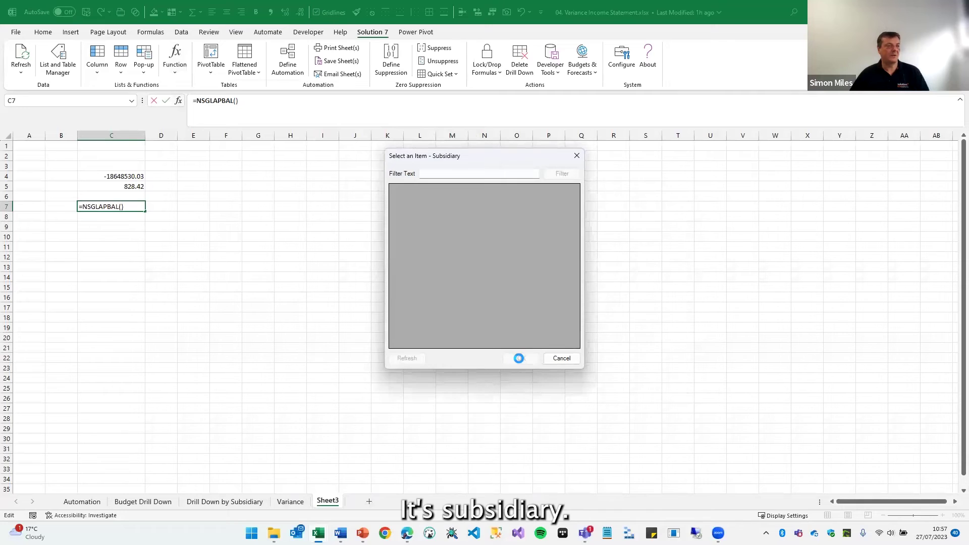
{"action": "left_click", "coordinate": [519, 358]}
- Enter account 4* and start period Jan 2023, then look up Option 1 filter fields
{"action": "left_click", "coordinate": [460, 227]}
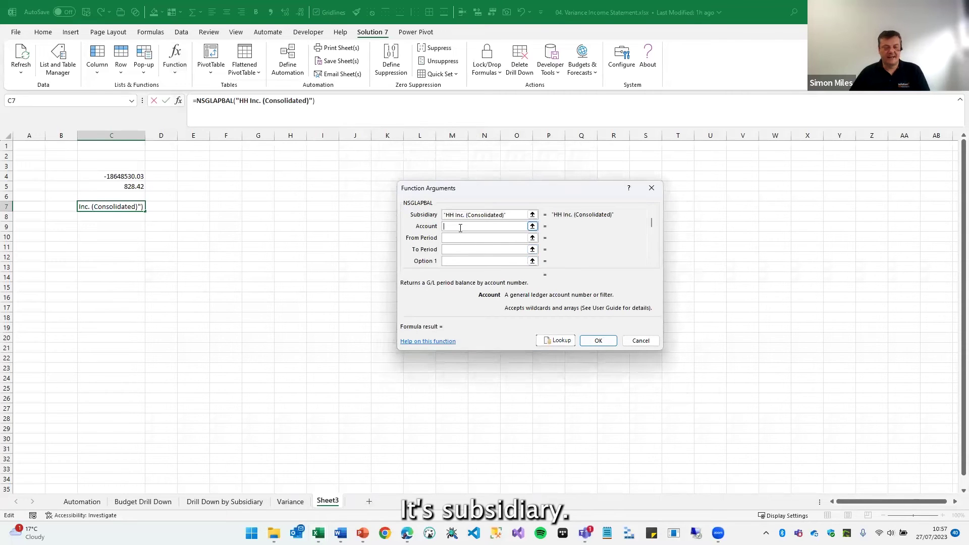
{"action": "type", "text": "4*"}
{"action": "key", "text": "Tab"}
{"action": "type", "text": "Ja"}
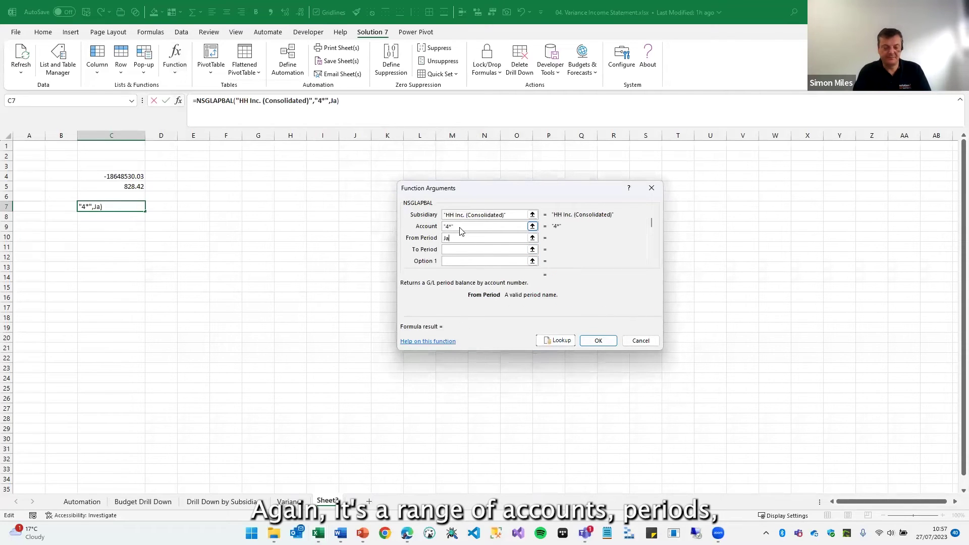
{"action": "type", "text": "n 2023"}
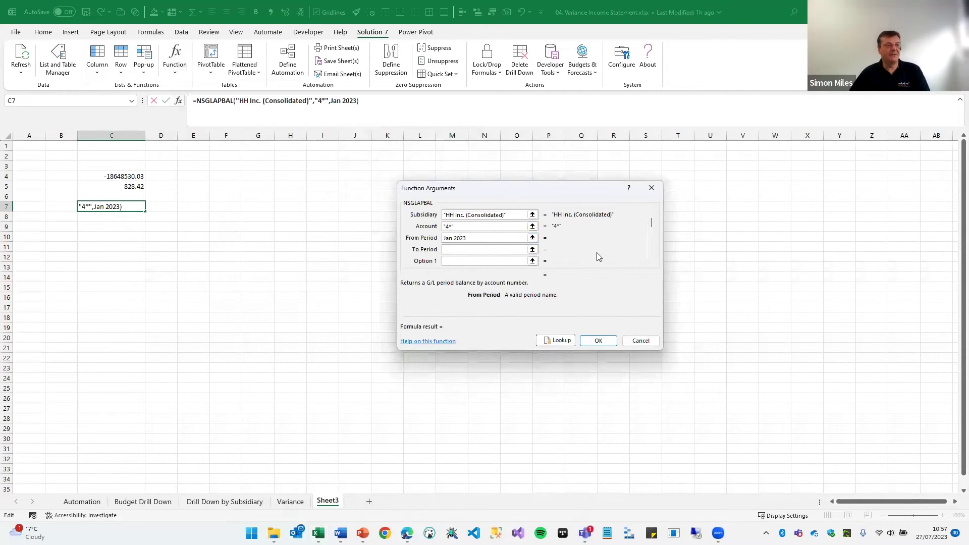
{"action": "left_click", "coordinate": [652, 262]}
{"action": "left_click", "coordinate": [652, 262]}
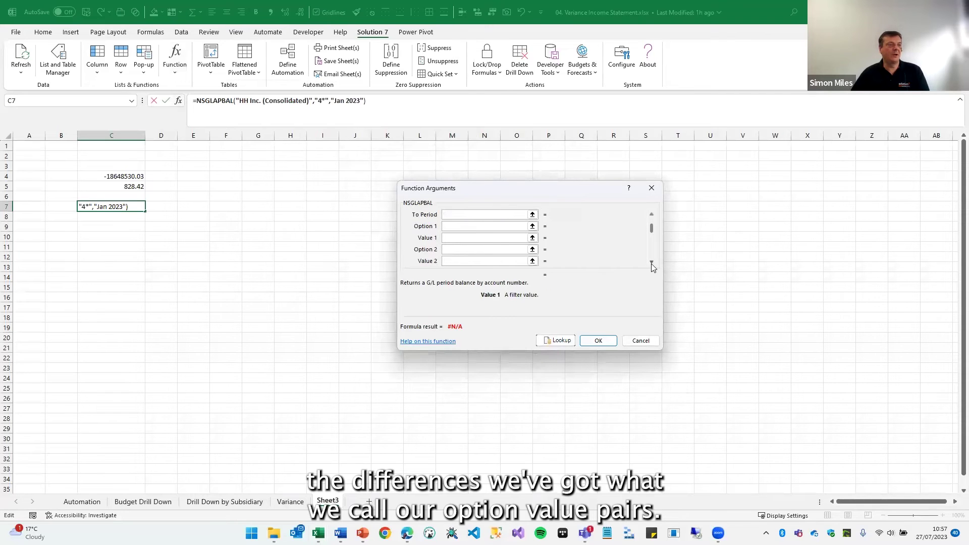
{"action": "left_click", "coordinate": [652, 262]}
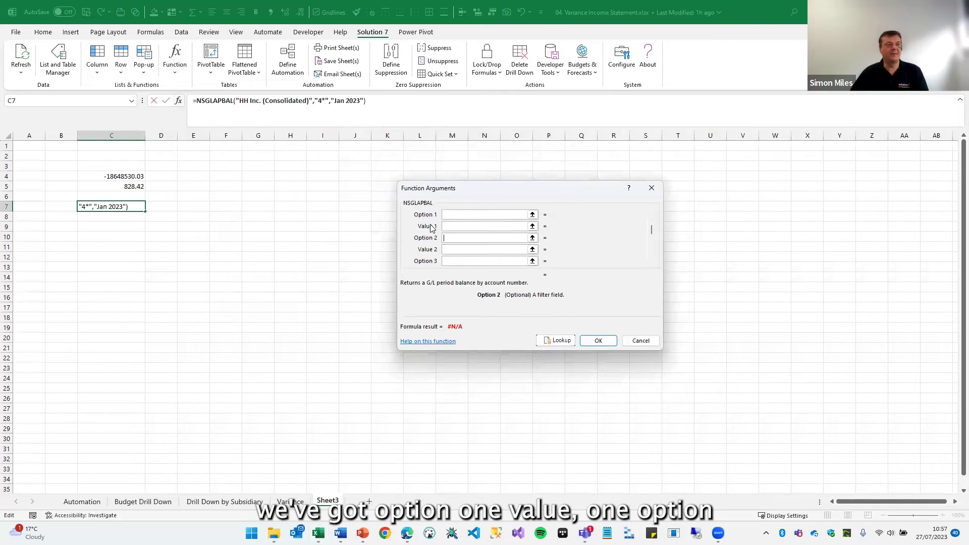
{"action": "left_click", "coordinate": [465, 214]}
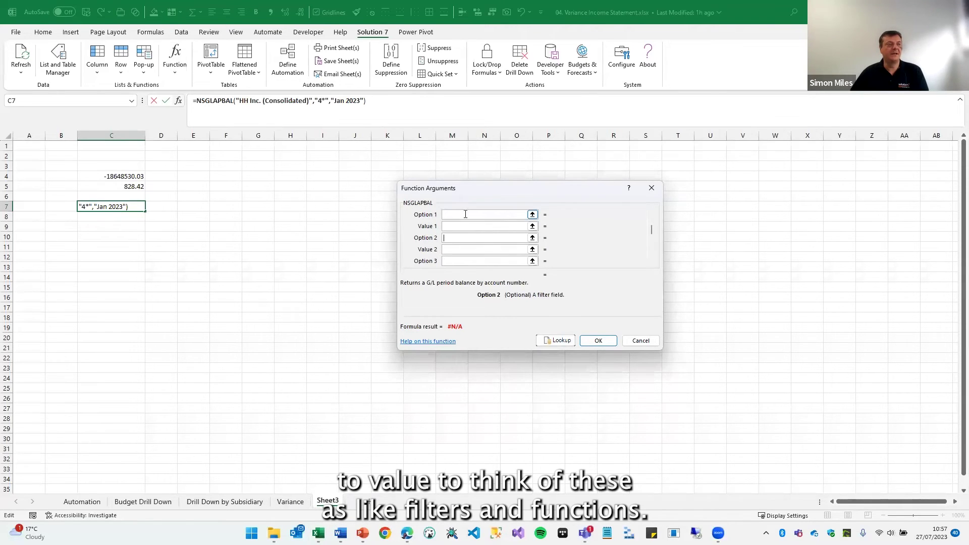
{"action": "left_click", "coordinate": [558, 341]}
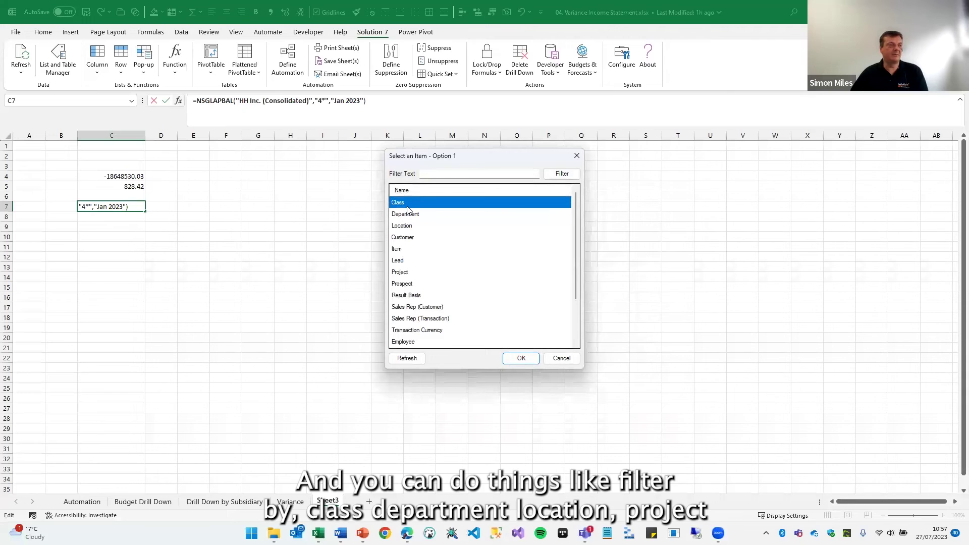
- Browse Project, Prospect, Sales Rep and Transaction Type, then pick Result Basis for Option 1
{"action": "left_click", "coordinate": [407, 272]}
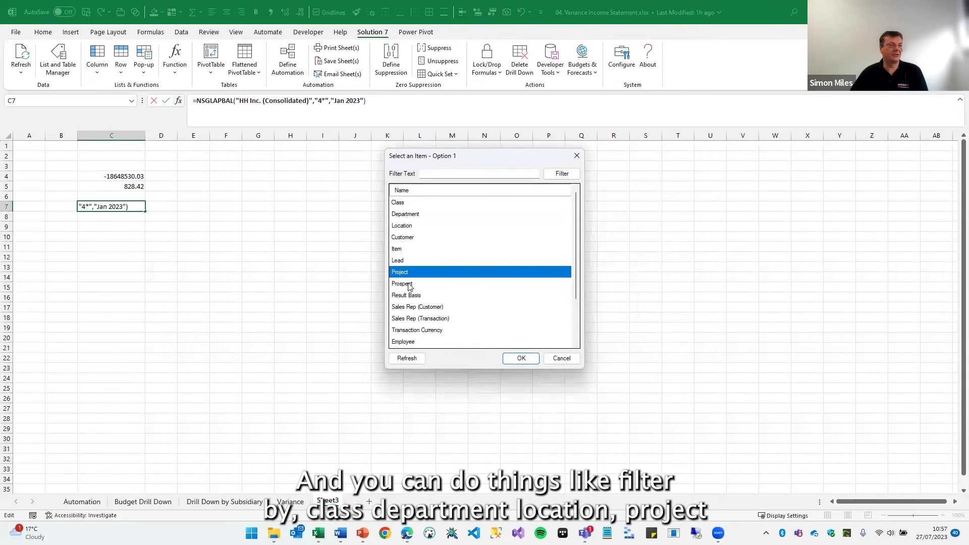
{"action": "left_click", "coordinate": [413, 284]}
{"action": "left_click", "coordinate": [424, 306]}
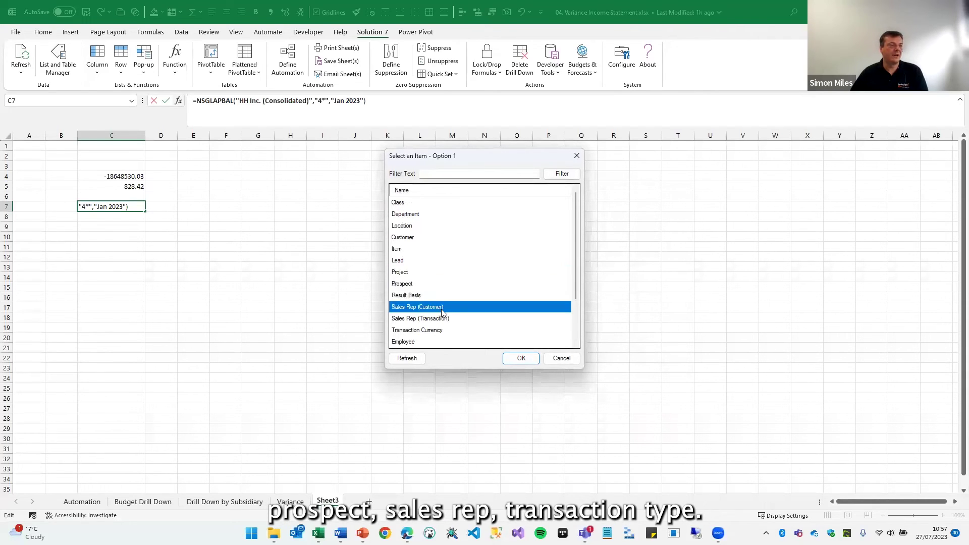
{"action": "scroll", "coordinate": [439, 314], "scroll_direction": "down", "scroll_amount": 2}
{"action": "left_click", "coordinate": [414, 320]}
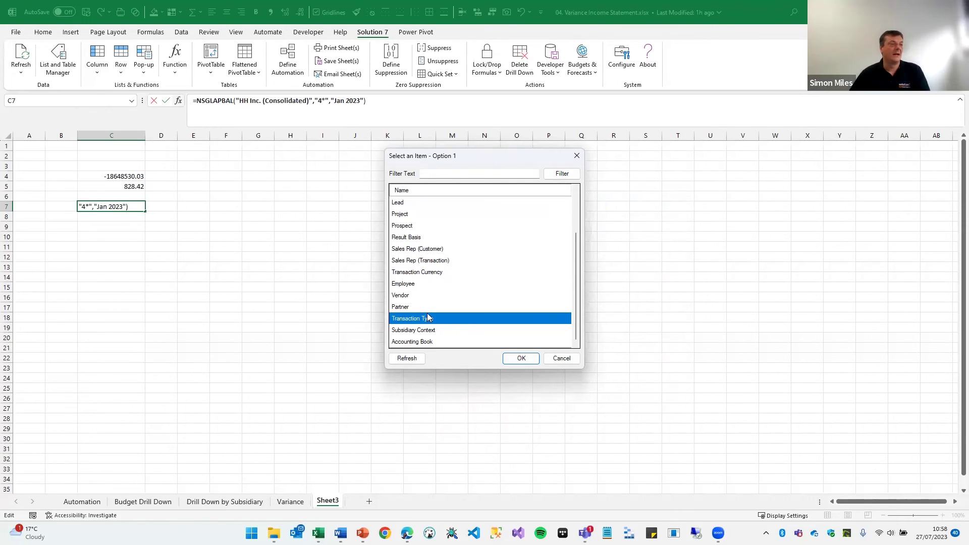
{"action": "left_click", "coordinate": [413, 239]}
- Browse the Result Basis choices such as Quantity, then cancel the NSGLAPBAL draft, leaving C7 blank
{"action": "left_click", "coordinate": [530, 360]}
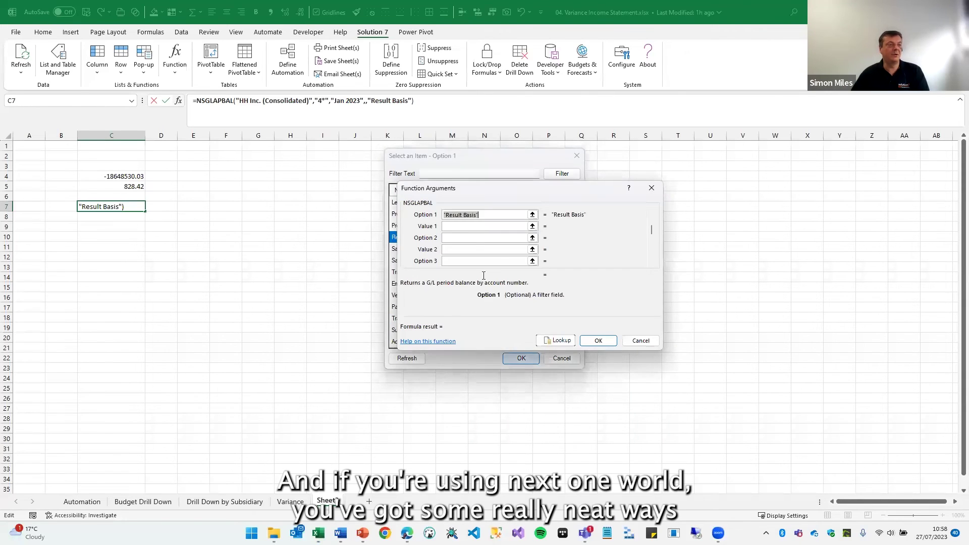
{"action": "left_click", "coordinate": [552, 340]}
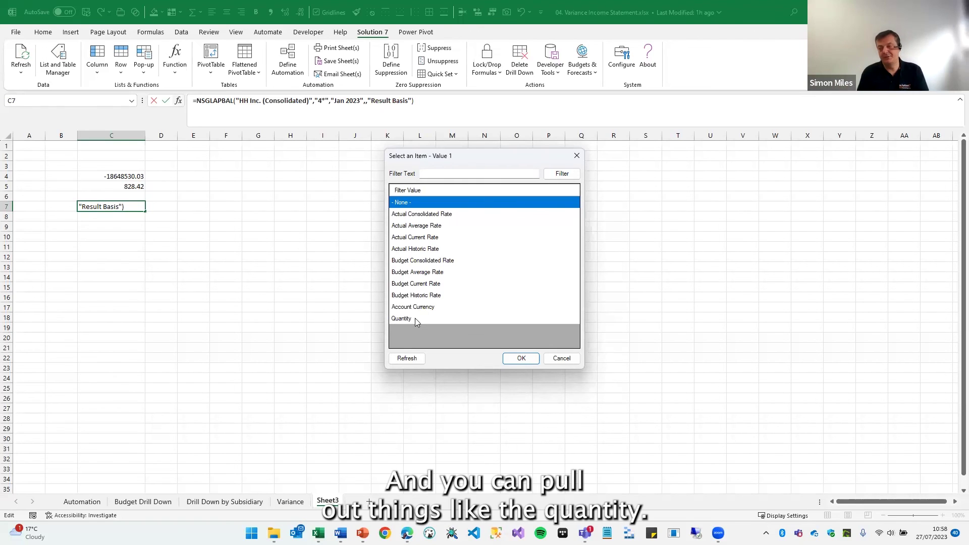
{"action": "left_click", "coordinate": [561, 359]}
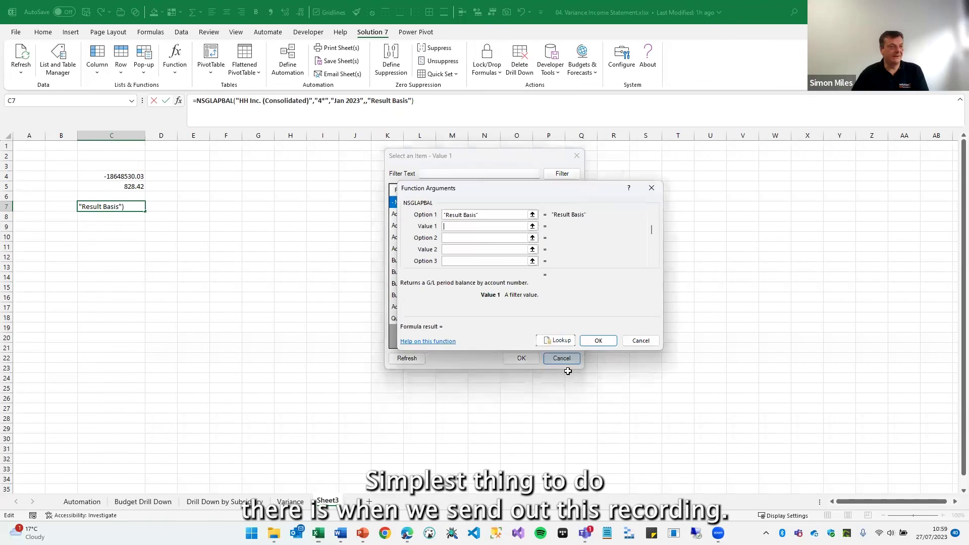
{"action": "left_click", "coordinate": [639, 341]}
- List the Solution 7 Advanced Balances functions NSGLAPBAL, NSGLNPBAL and NSGLTPBAL
{"action": "left_click", "coordinate": [175, 61]}
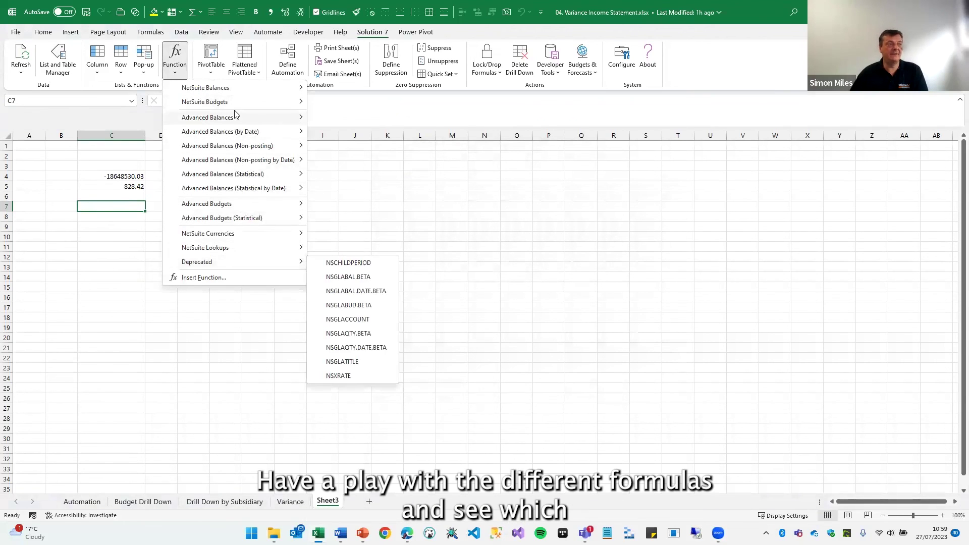
{"action": "mouse_move", "coordinate": [235, 116]}
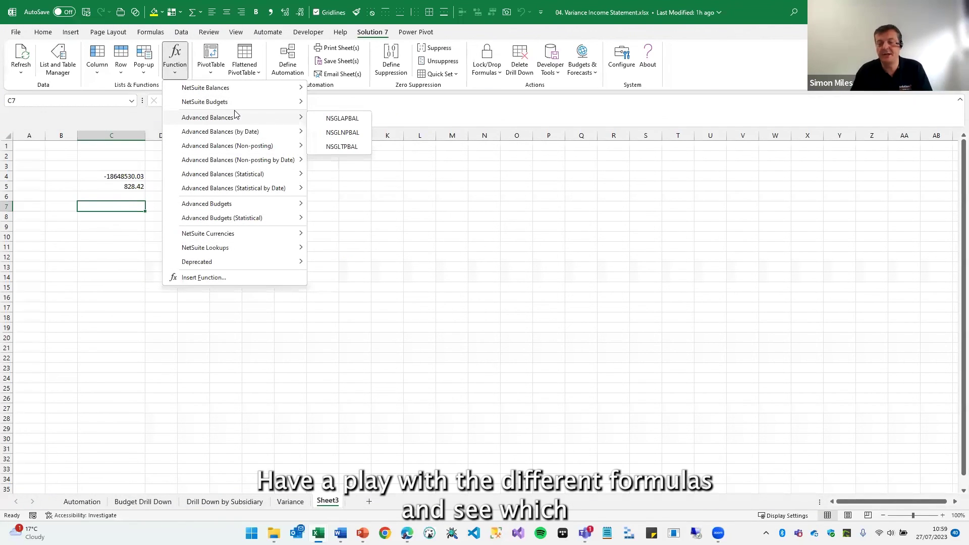